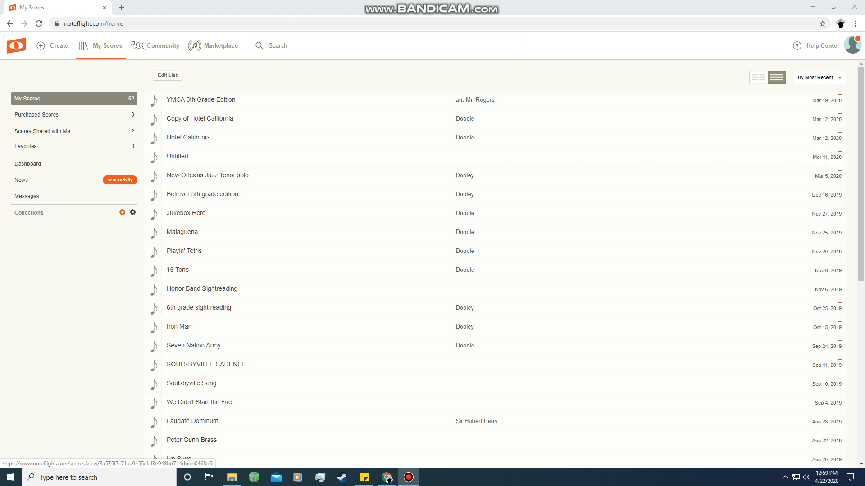
Open the Hotel California score from the score list, listen to its playback, and return to the list.
{"action": "scroll", "coordinate": [495, 252], "scroll_direction": "down", "scroll_amount": 8}
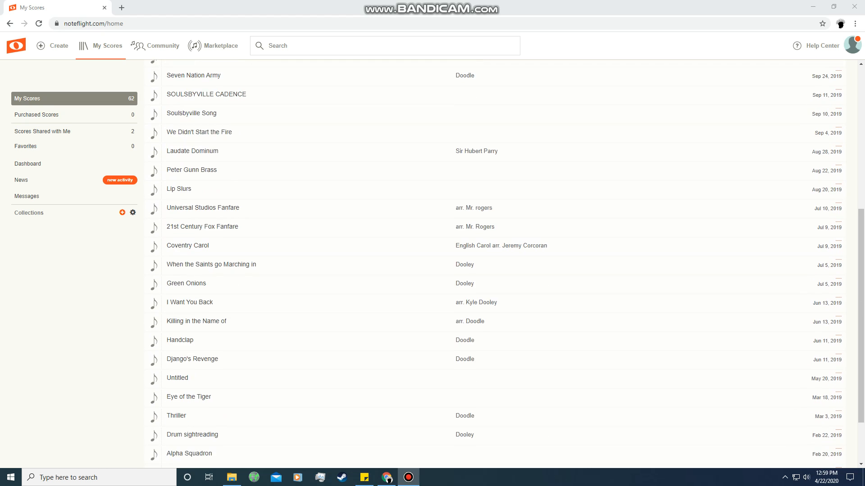
{"action": "scroll", "coordinate": [495, 252], "scroll_direction": "up", "scroll_amount": 8}
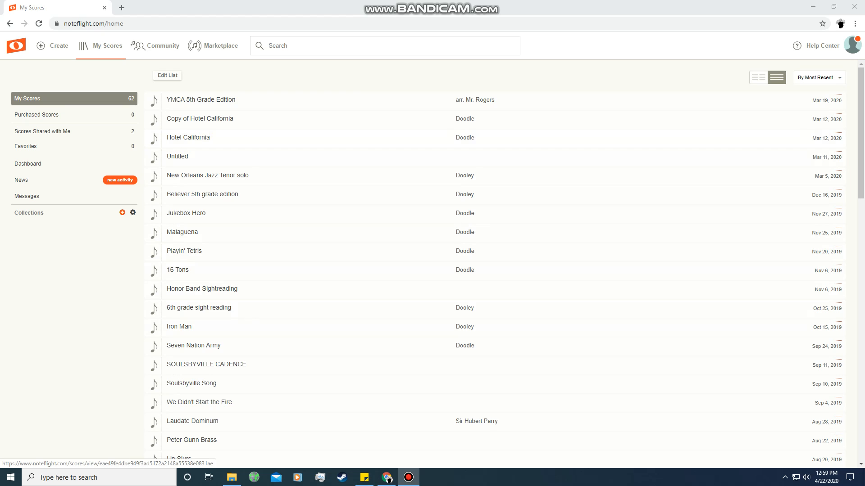
{"action": "left_click", "coordinate": [188, 137]}
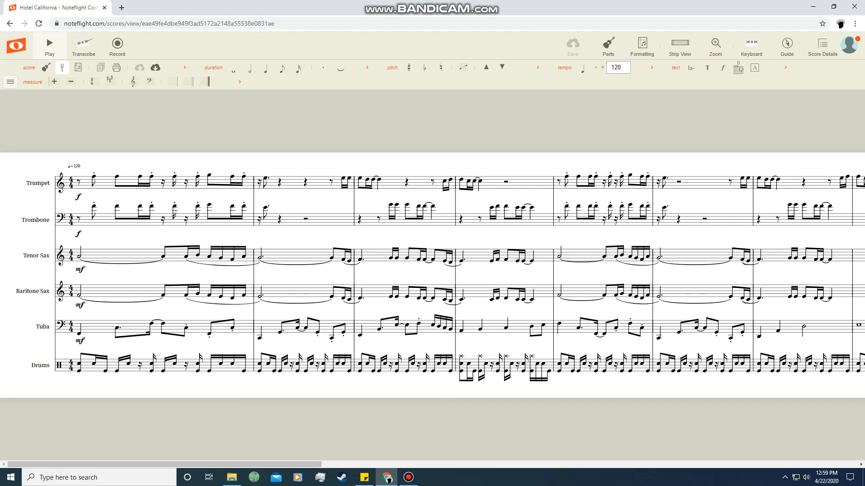
{"action": "key", "text": "space"}
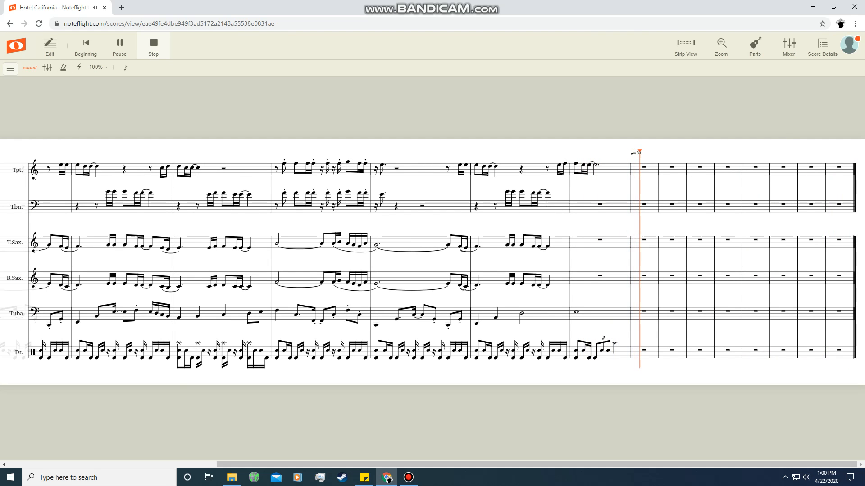
{"action": "left_click", "coordinate": [153, 46]}
{"action": "left_click", "coordinate": [9, 23]}
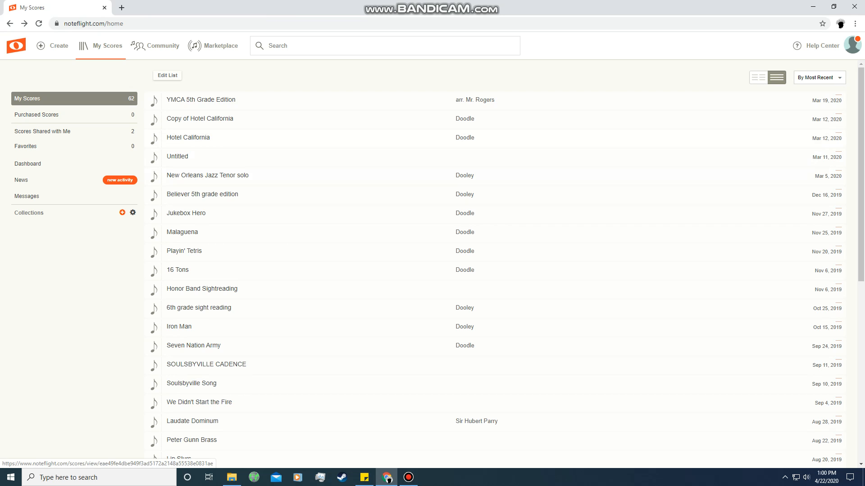
Open the Playin' Tetris score, listen to its playback, and return to the score list.
{"action": "scroll", "coordinate": [507, 264], "scroll_direction": "down", "scroll_amount": 1}
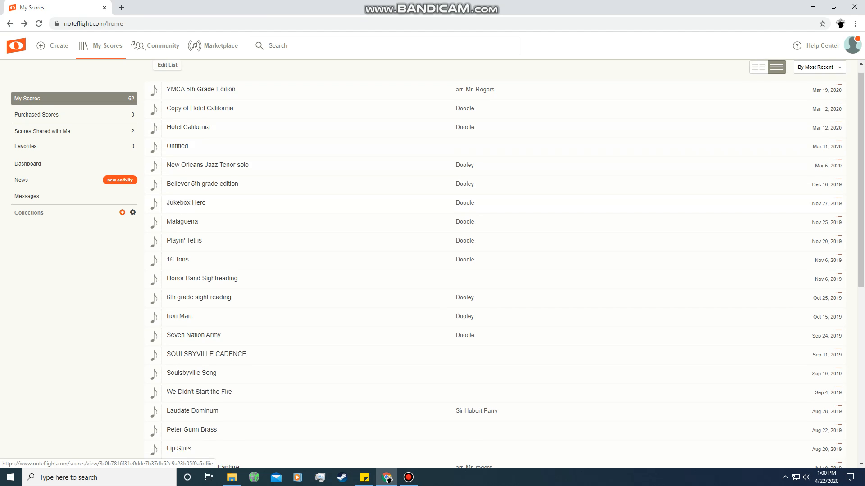
{"action": "scroll", "coordinate": [507, 264], "scroll_direction": "down", "scroll_amount": 1}
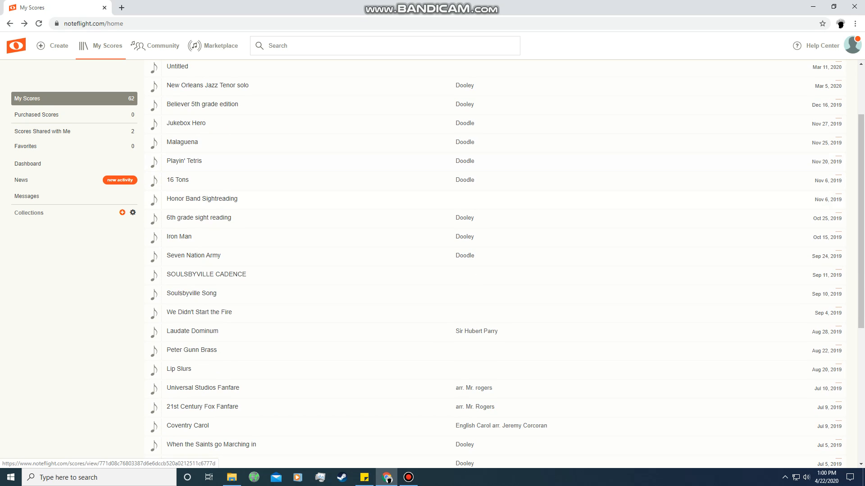
{"action": "scroll", "coordinate": [507, 264], "scroll_direction": "down", "scroll_amount": 1}
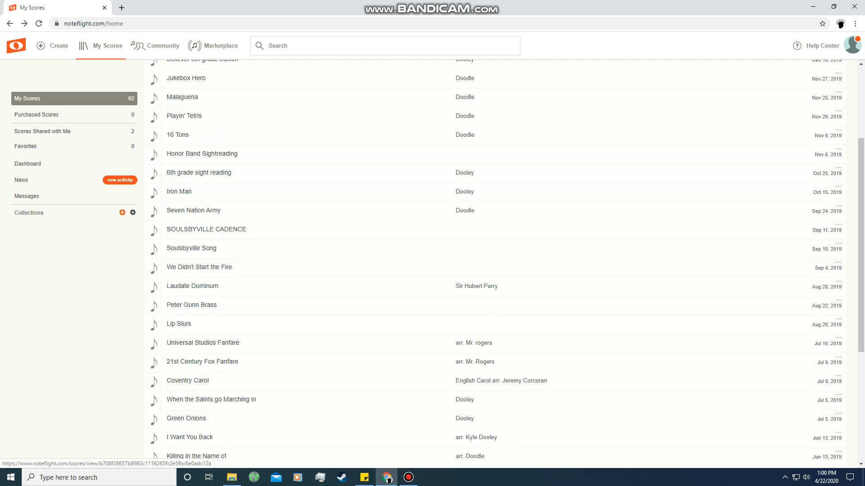
{"action": "scroll", "coordinate": [508, 264], "scroll_direction": "up", "scroll_amount": 3}
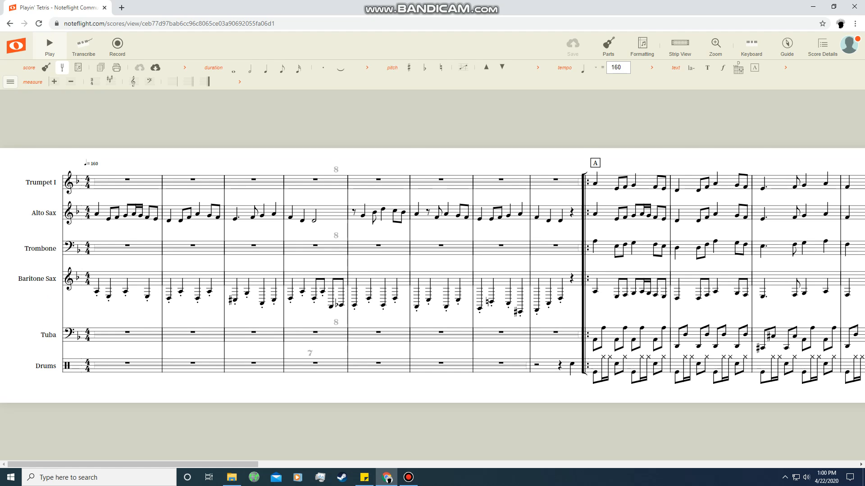
{"action": "key", "text": "space"}
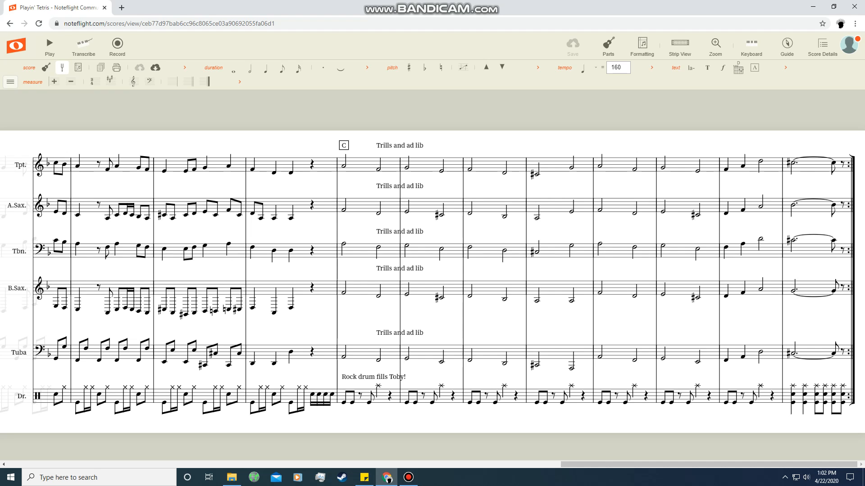
{"action": "key", "text": "alt+Left"}
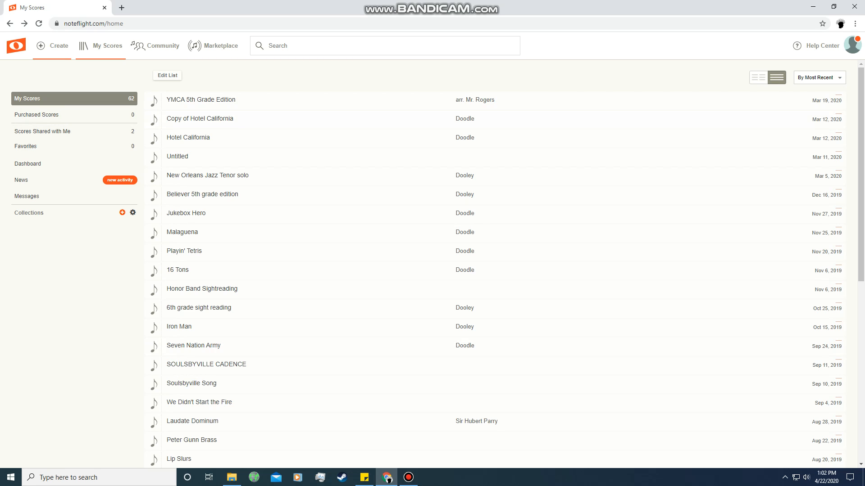
Create a new score from a blank score sheet using the Piano template.
{"action": "left_click", "coordinate": [53, 46]}
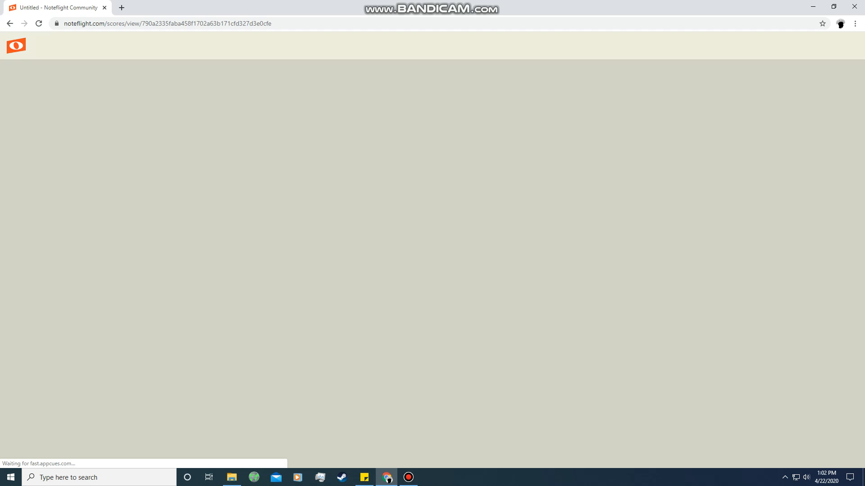
{"action": "key", "text": "alt+Left"}
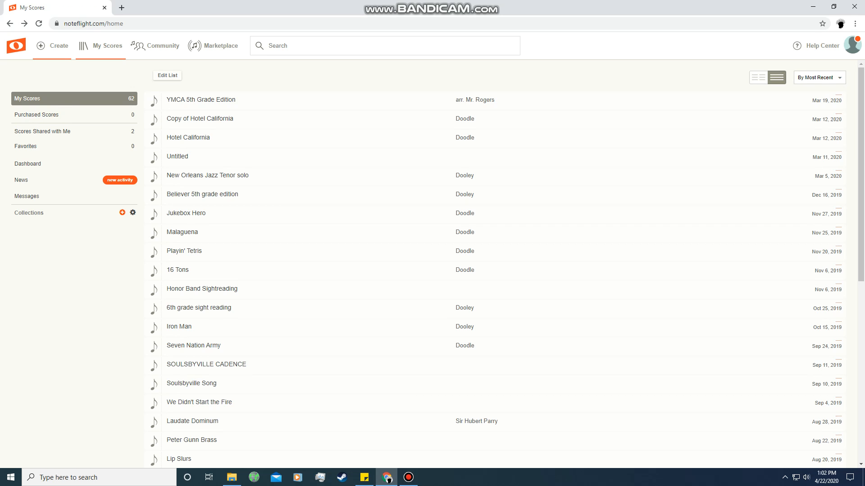
{"action": "left_click", "coordinate": [52, 45]}
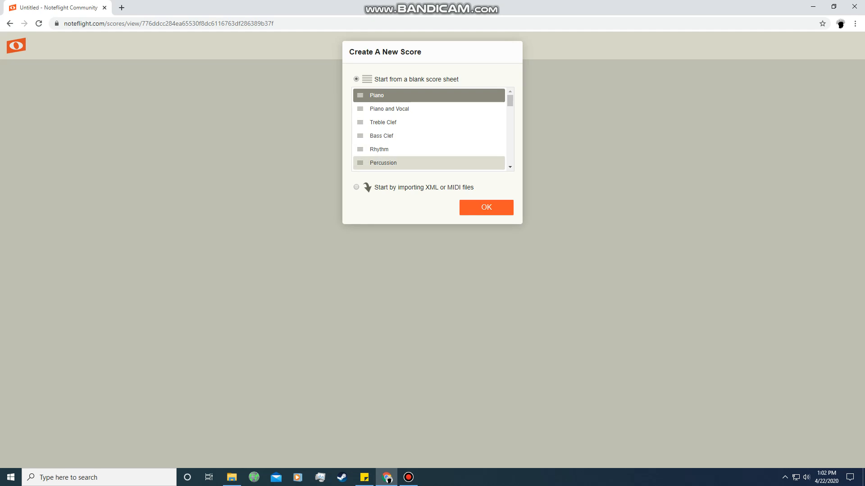
{"action": "scroll", "coordinate": [428, 134], "scroll_direction": "down", "scroll_amount": 1}
{"action": "scroll", "coordinate": [427, 131], "scroll_direction": "down", "scroll_amount": 7}
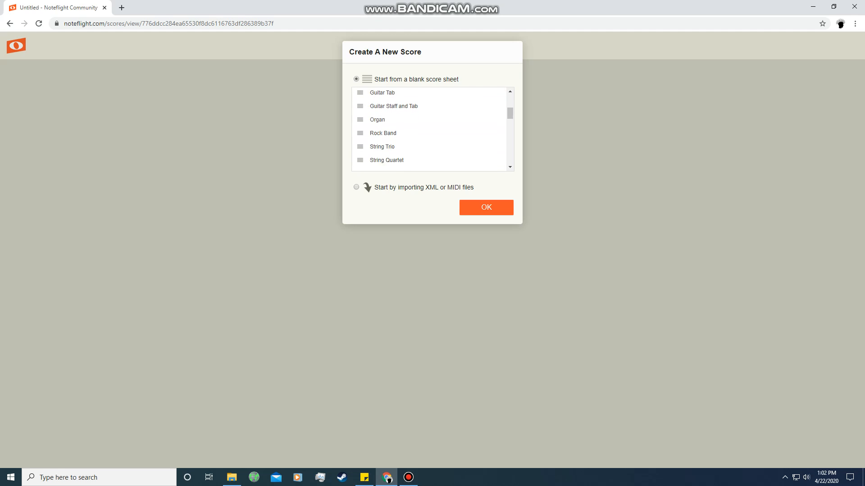
{"action": "scroll", "coordinate": [428, 136], "scroll_direction": "down", "scroll_amount": 5}
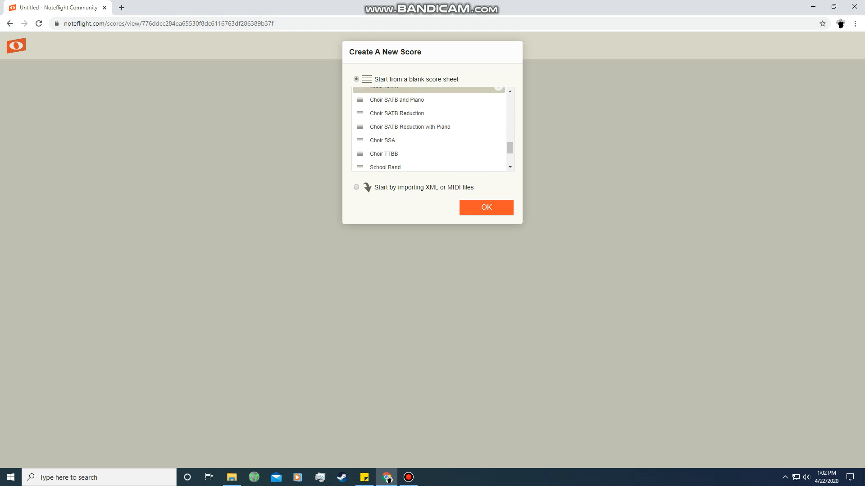
{"action": "scroll", "coordinate": [428, 135], "scroll_direction": "up", "scroll_amount": 13}
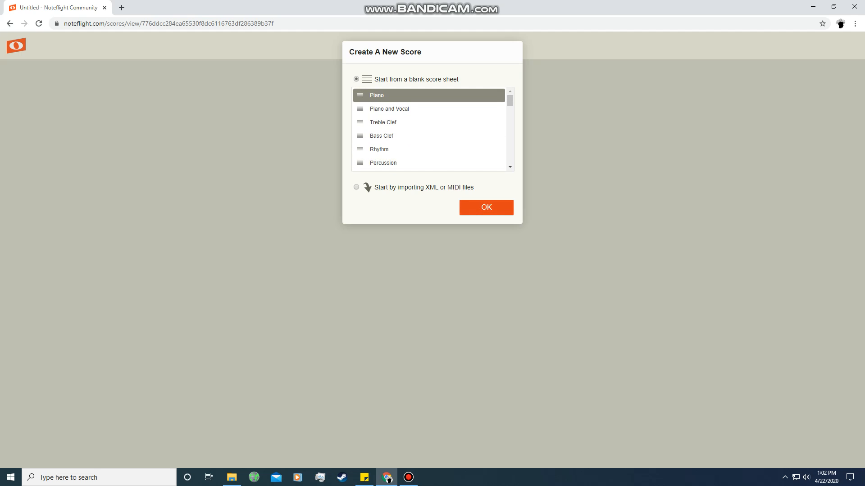
{"action": "left_click", "coordinate": [486, 208]}
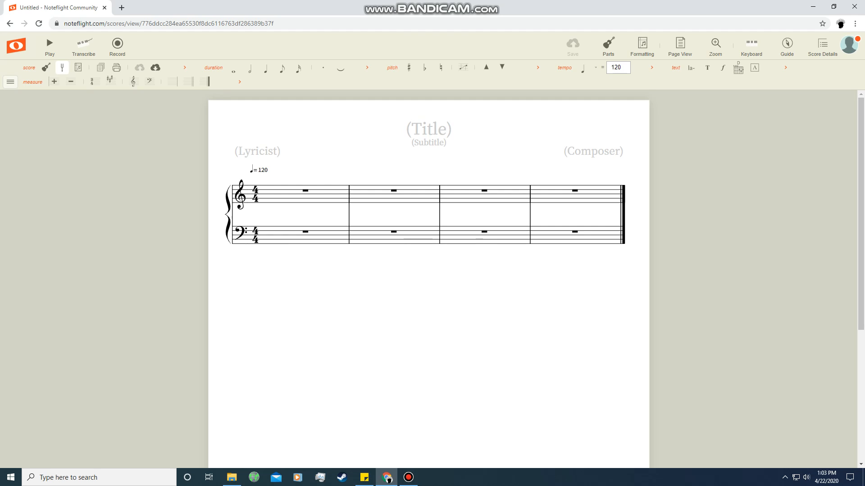
Title the new score "Wacky Wednesday" and enter the composer's name.
{"action": "left_click", "coordinate": [429, 129]}
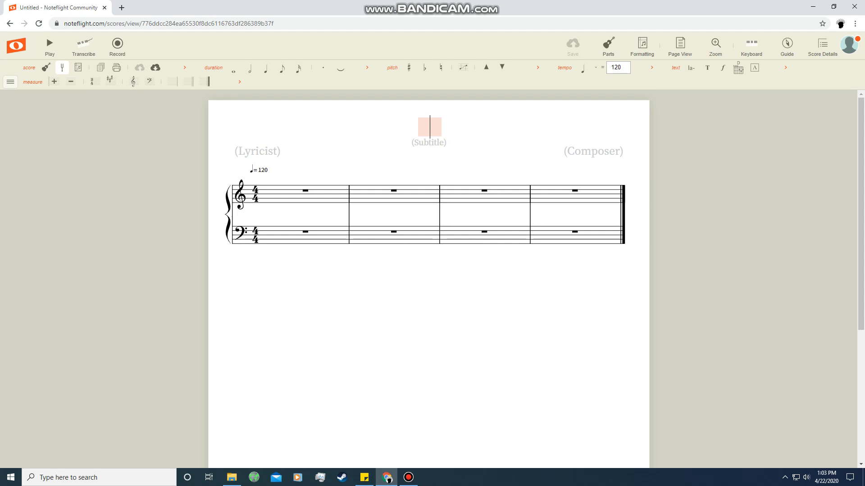
{"action": "type", "text": "W"}
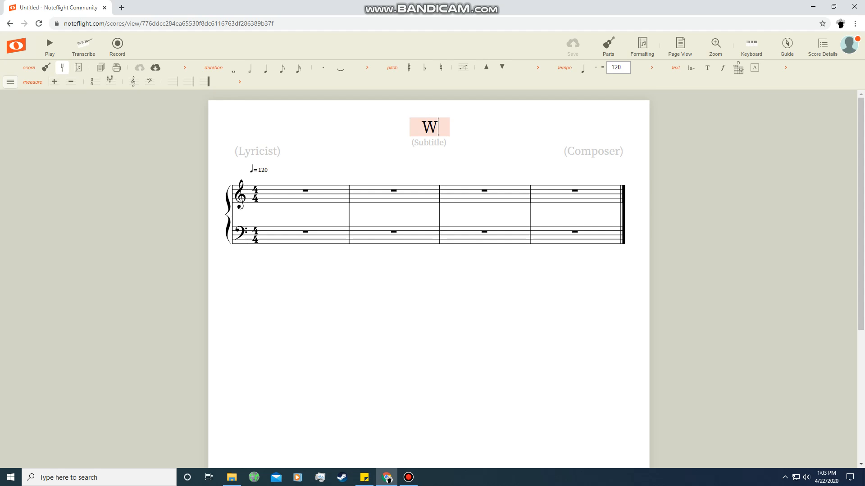
{"action": "type", "text": "acky We"}
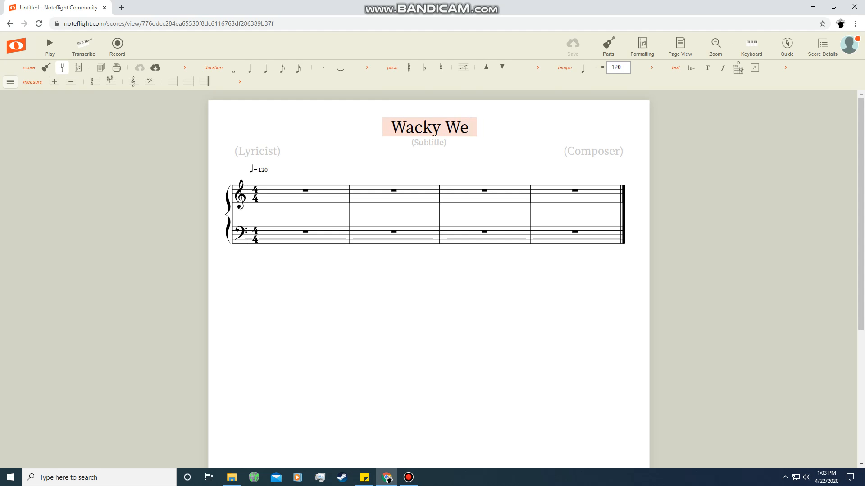
{"action": "type", "text": "dnesday"}
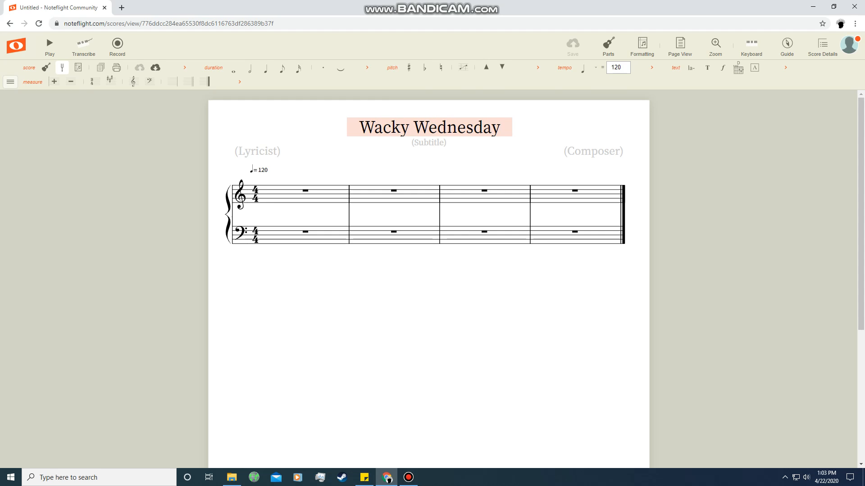
{"action": "key", "text": "Tab"}
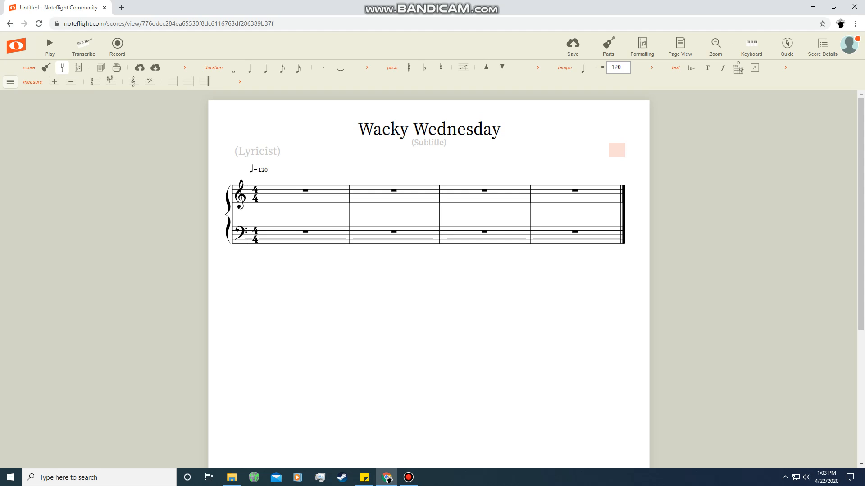
{"action": "type", "text": "Dooley"}
{"action": "left_click", "coordinate": [484, 214]}
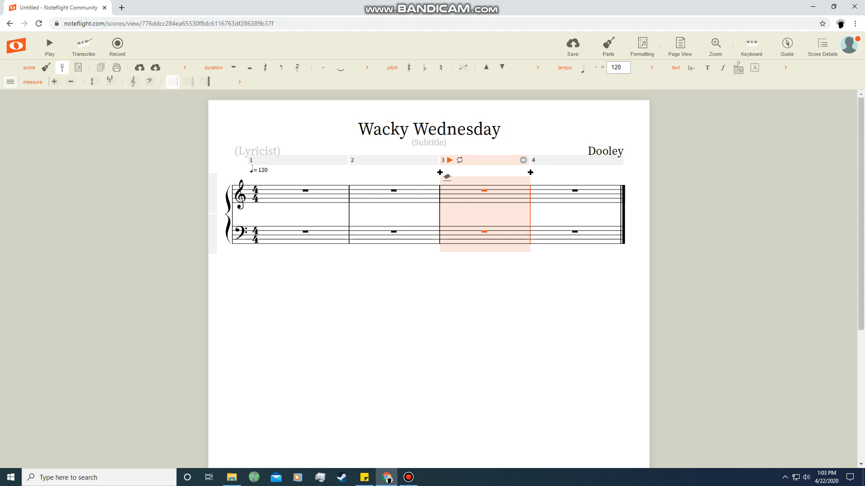
{"action": "key", "text": "Escape"}
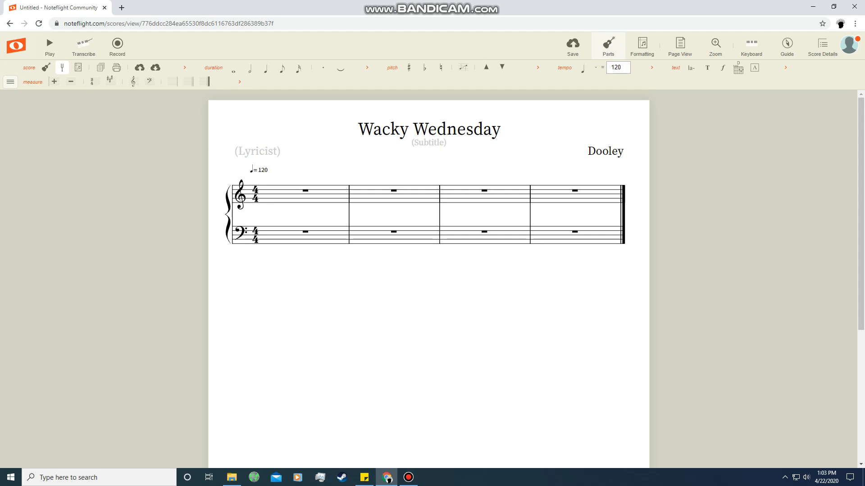
Add a Flute part from the Woodwind instruments to the score.
{"action": "left_click", "coordinate": [608, 45]}
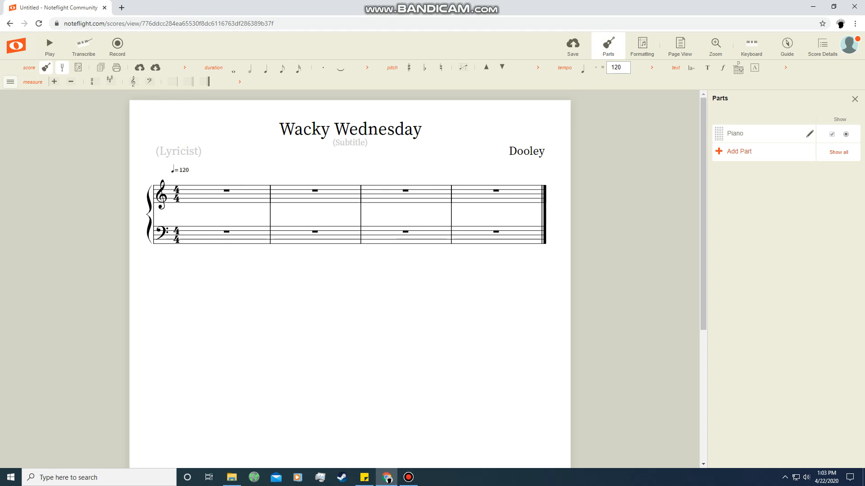
{"action": "left_click", "coordinate": [739, 151]}
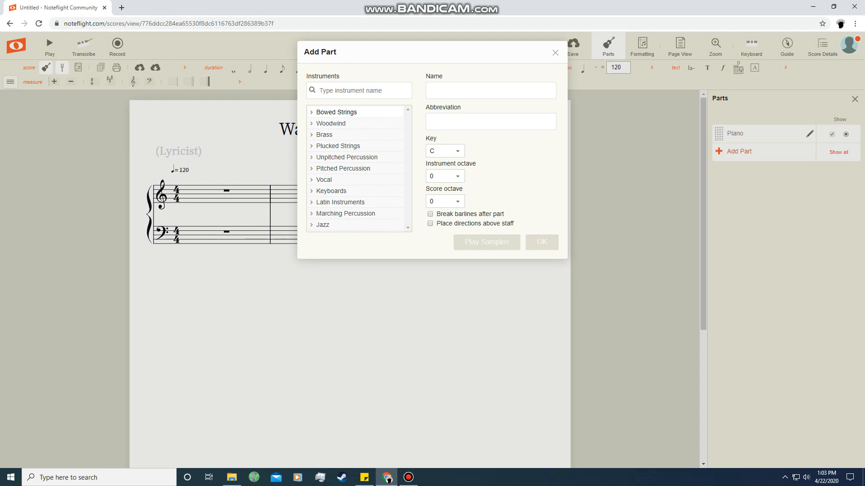
{"action": "left_click", "coordinate": [338, 112]}
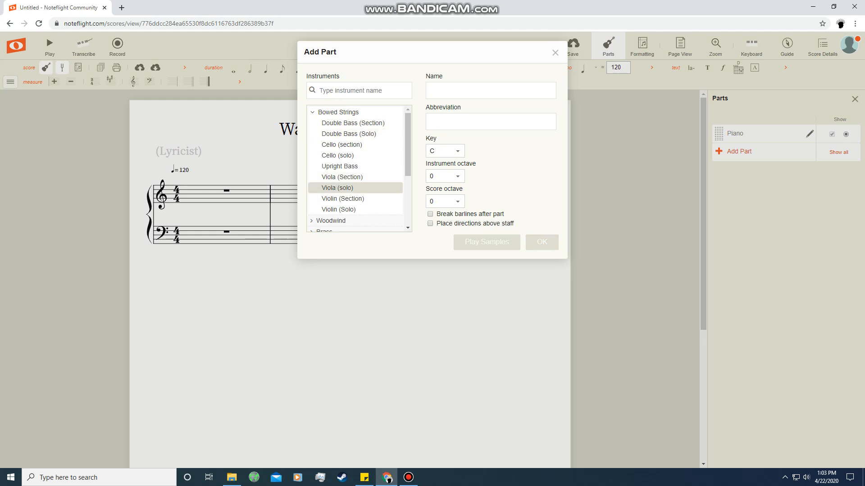
{"action": "left_click", "coordinate": [332, 221]}
{"action": "scroll", "coordinate": [342, 162], "scroll_direction": "down", "scroll_amount": 3}
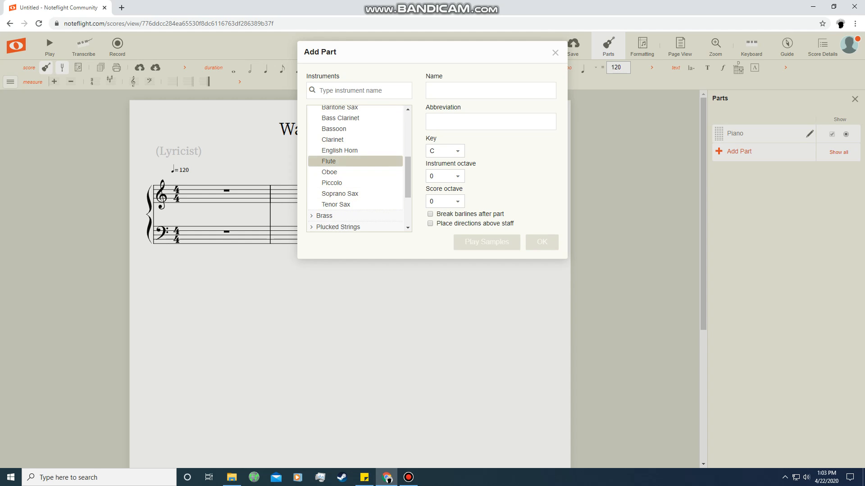
{"action": "left_click", "coordinate": [342, 161]}
{"action": "left_click", "coordinate": [542, 242]}
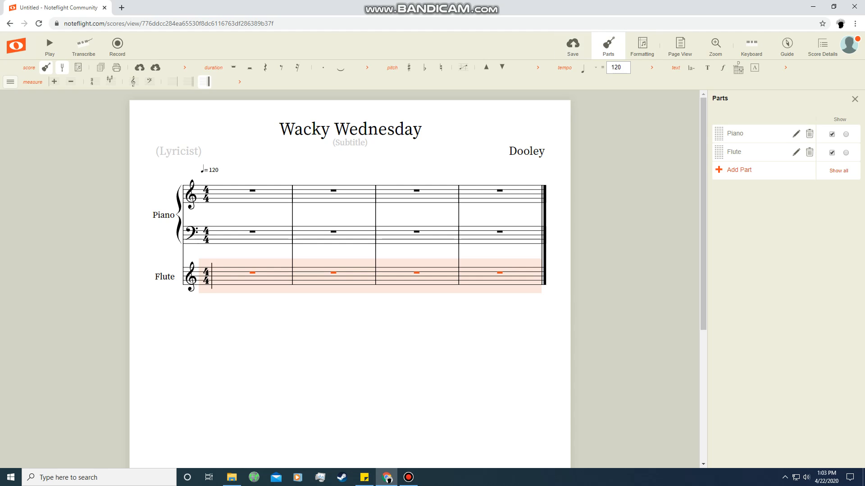
Add a Soprano Voice part from the Vocal instruments to the score.
{"action": "left_click", "coordinate": [739, 171]}
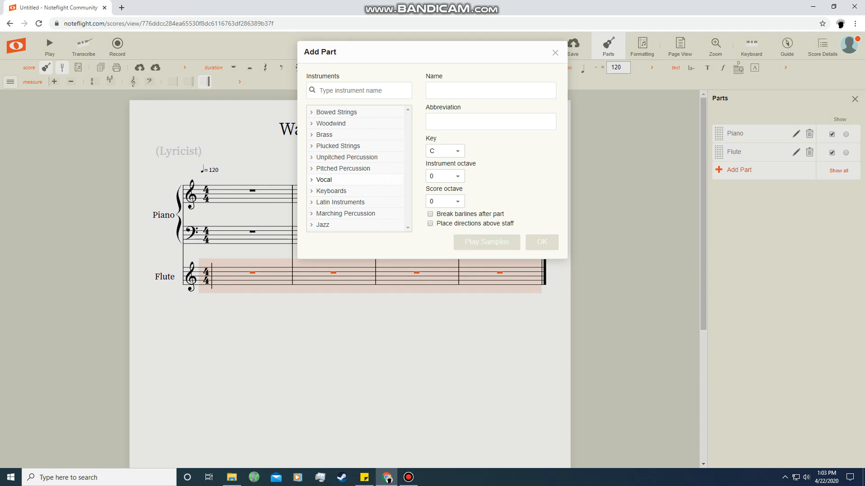
{"action": "left_click", "coordinate": [325, 180]}
{"action": "scroll", "coordinate": [342, 202], "scroll_direction": "down", "scroll_amount": 1}
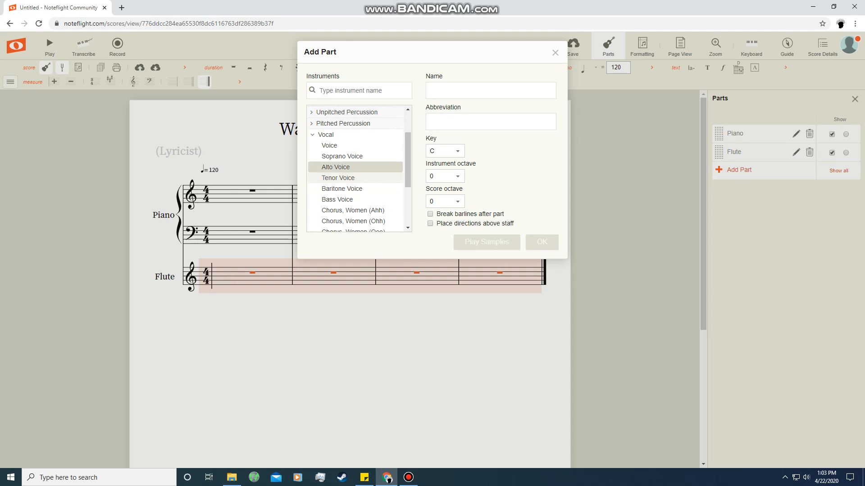
{"action": "left_click", "coordinate": [336, 167]}
{"action": "left_click", "coordinate": [342, 156]}
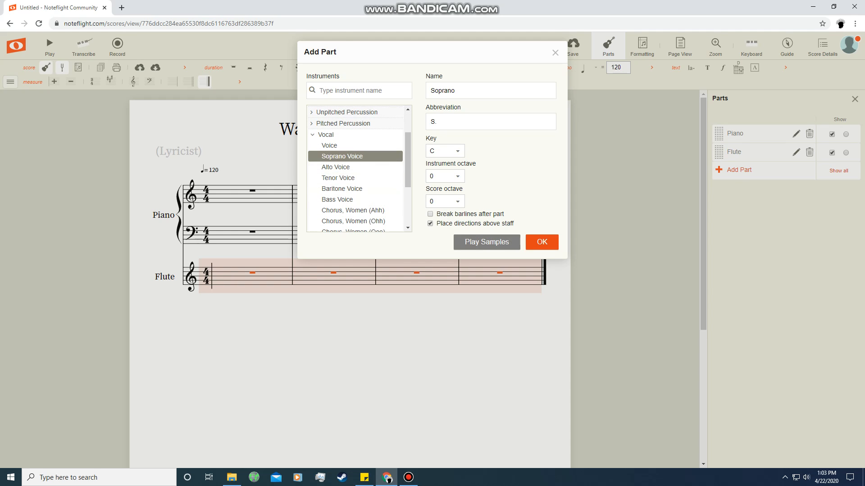
{"action": "key", "text": "Return"}
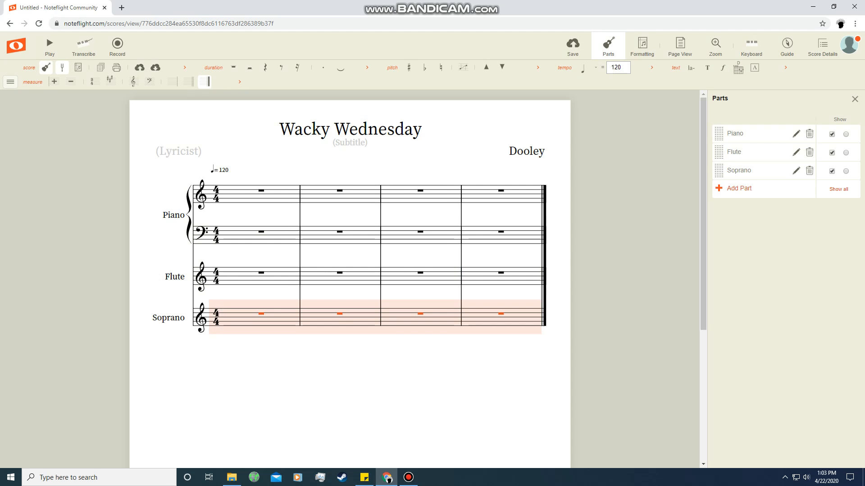
Add a Baritone part from the Brass instruments and delete the Piano part from the score.
{"action": "left_click", "coordinate": [739, 189]}
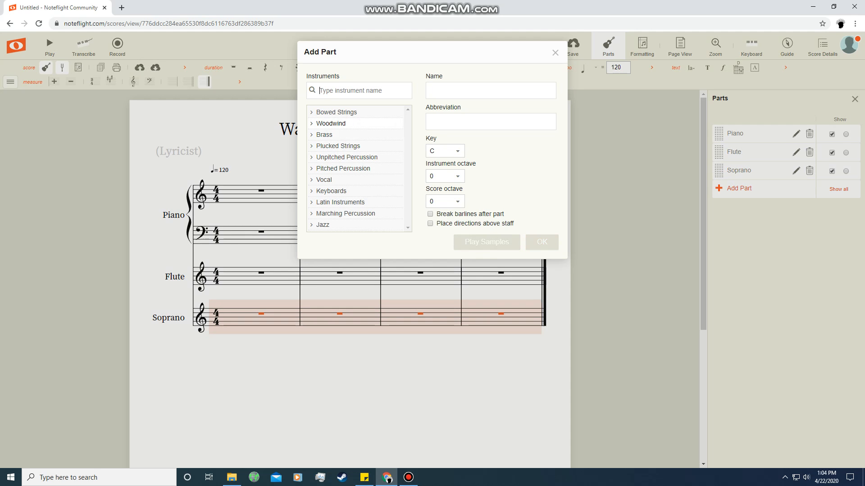
{"action": "left_click", "coordinate": [325, 134]}
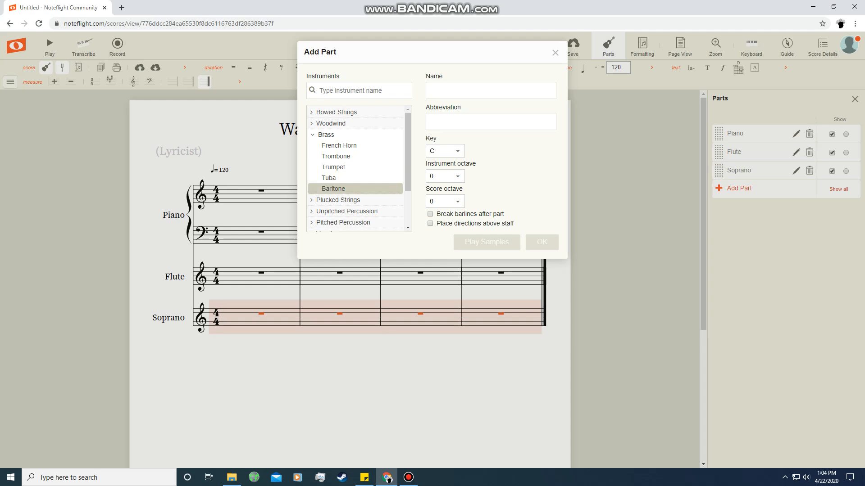
{"action": "left_click", "coordinate": [333, 188]}
{"action": "left_click", "coordinate": [542, 242]}
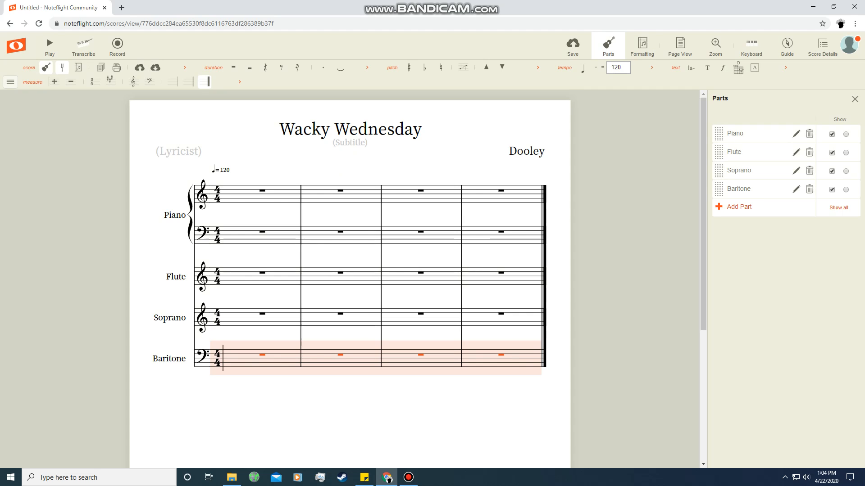
{"action": "left_click", "coordinate": [810, 134]}
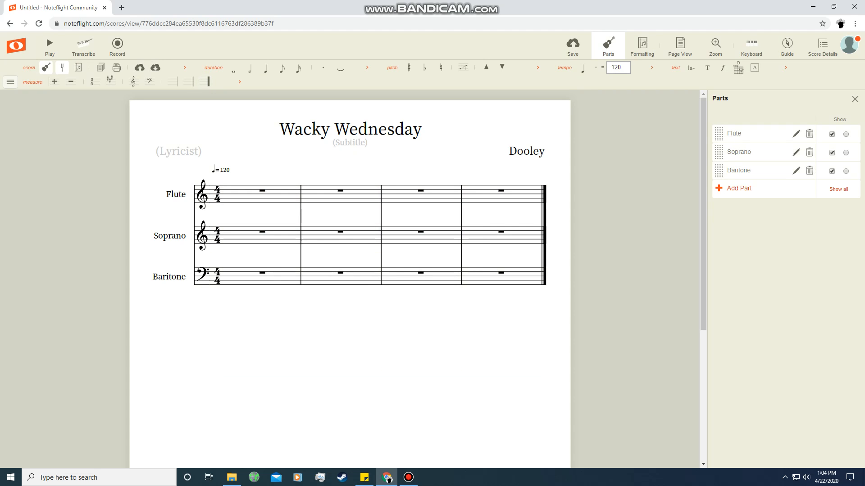
Hide the Flute part in the score and show it again.
{"action": "left_click", "coordinate": [832, 134]}
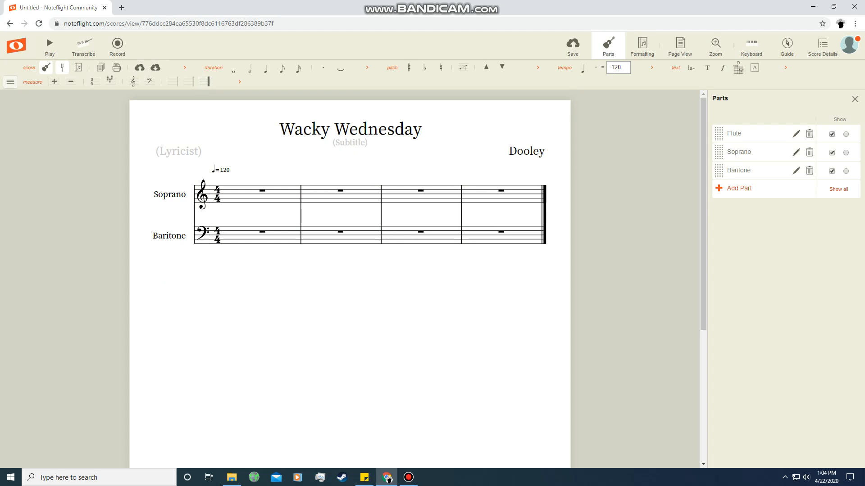
{"action": "left_click", "coordinate": [832, 134]}
{"action": "left_click", "coordinate": [832, 134]}
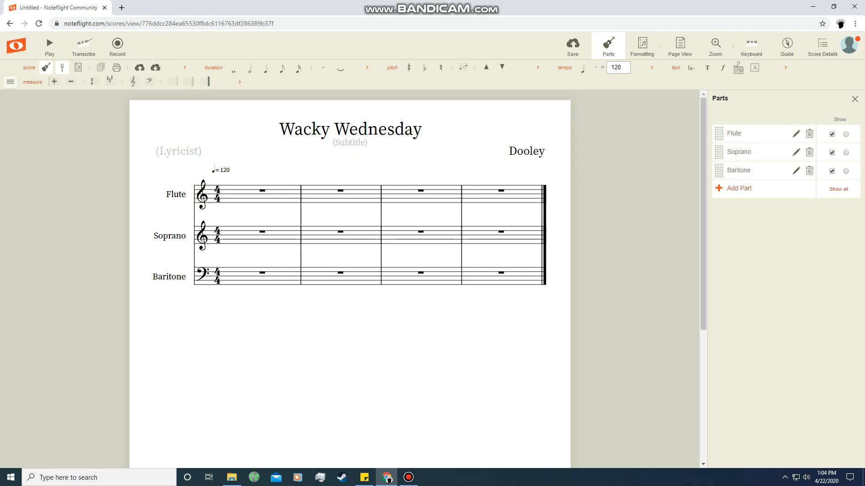
Add a Snare (Marching Band) part from the Marching Percussion instruments to the score.
{"action": "left_click", "coordinate": [738, 189]}
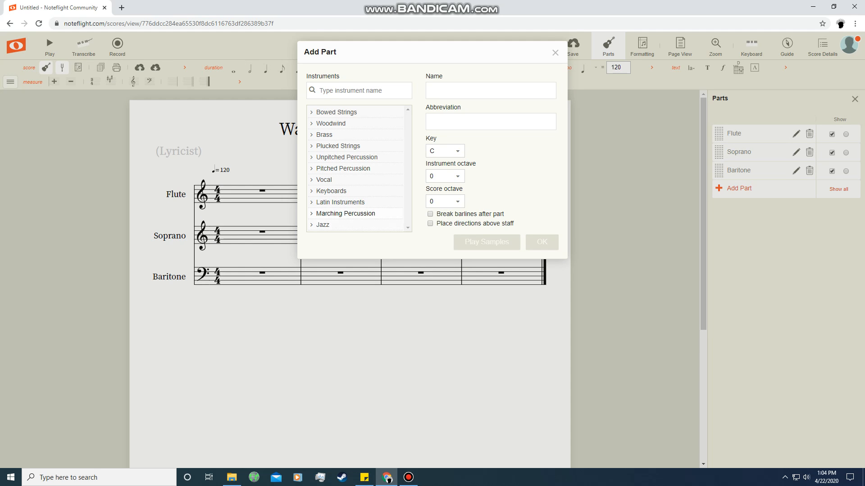
{"action": "left_click", "coordinate": [345, 214]}
{"action": "scroll", "coordinate": [346, 213], "scroll_direction": "down", "scroll_amount": 1}
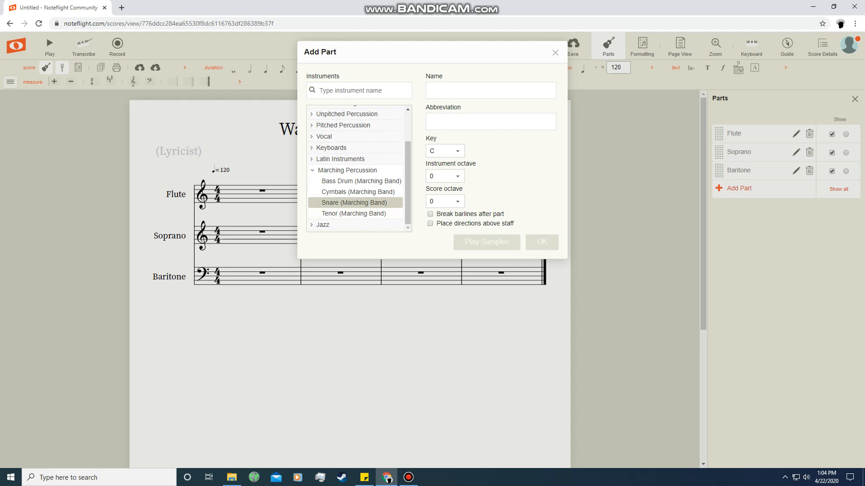
{"action": "left_click", "coordinate": [354, 202]}
{"action": "left_click", "coordinate": [542, 242]}
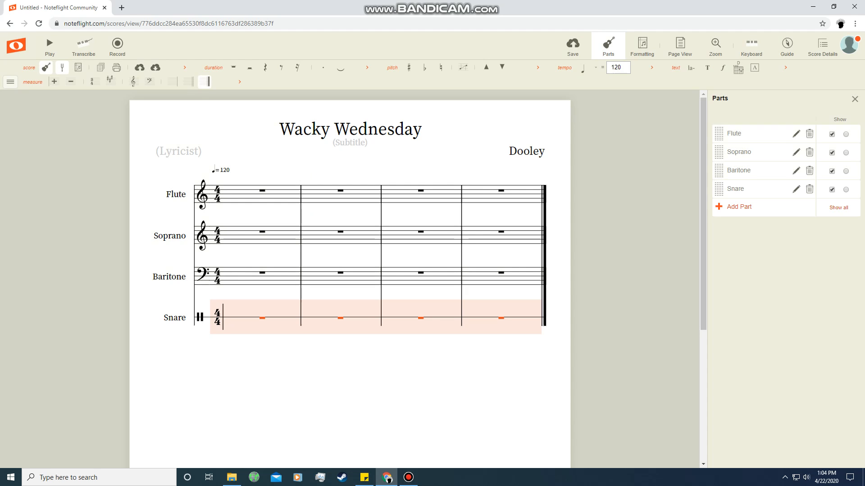
{"action": "key", "text": "Escape"}
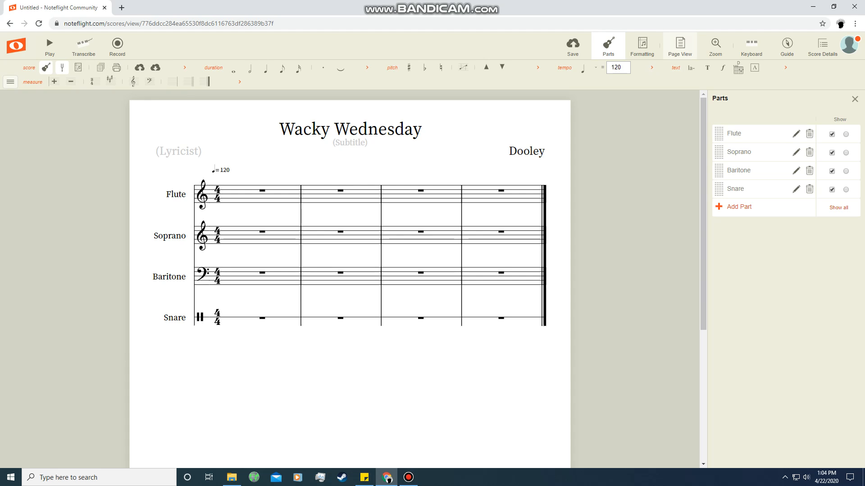
Preview the score in Strip View and return it to Page View.
{"action": "left_click", "coordinate": [679, 45]}
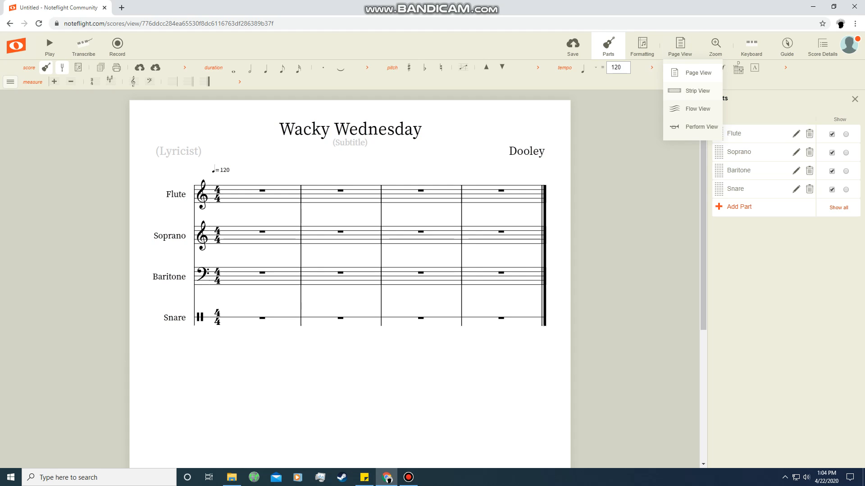
{"action": "left_click", "coordinate": [697, 90]}
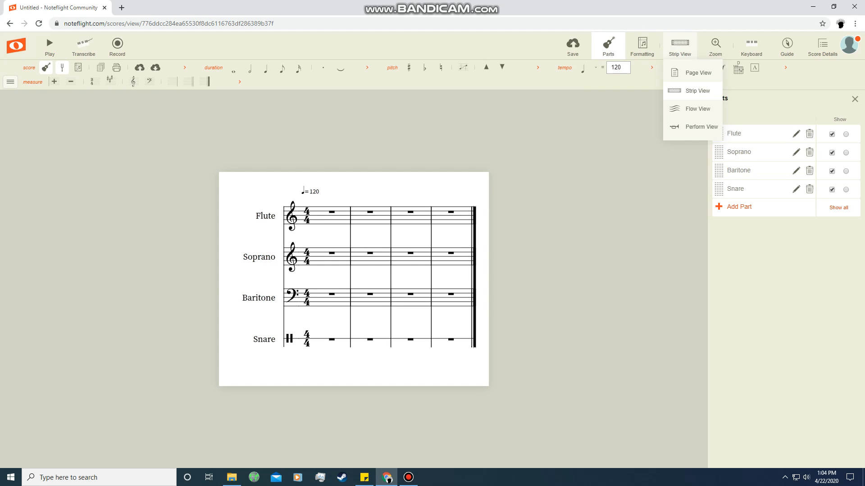
{"action": "left_click", "coordinate": [680, 45]}
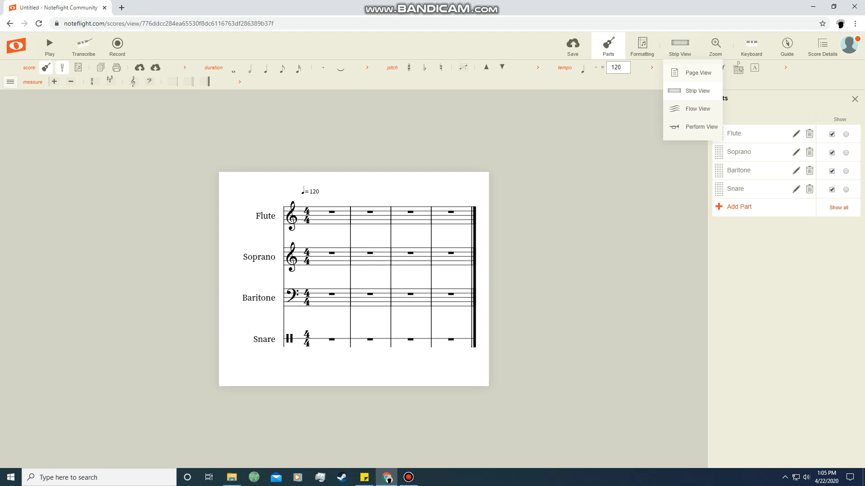
{"action": "left_click", "coordinate": [698, 72]}
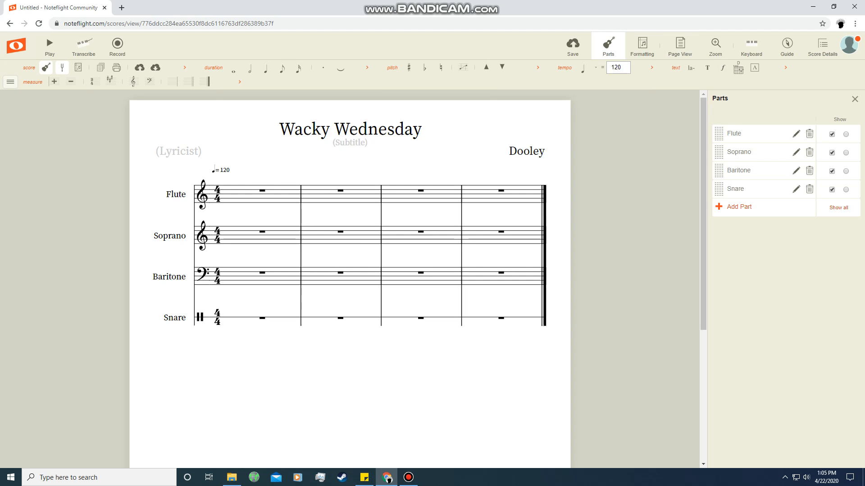
Enter a C at the start of the Flute's first measure and make it a half note after trying eighth and 16th durations.
{"action": "left_click", "coordinate": [228, 202]}
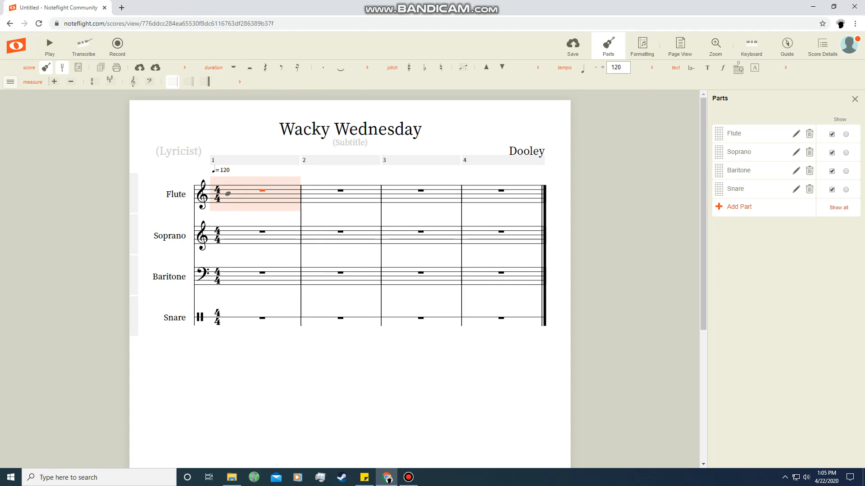
{"action": "left_click", "coordinate": [228, 192]}
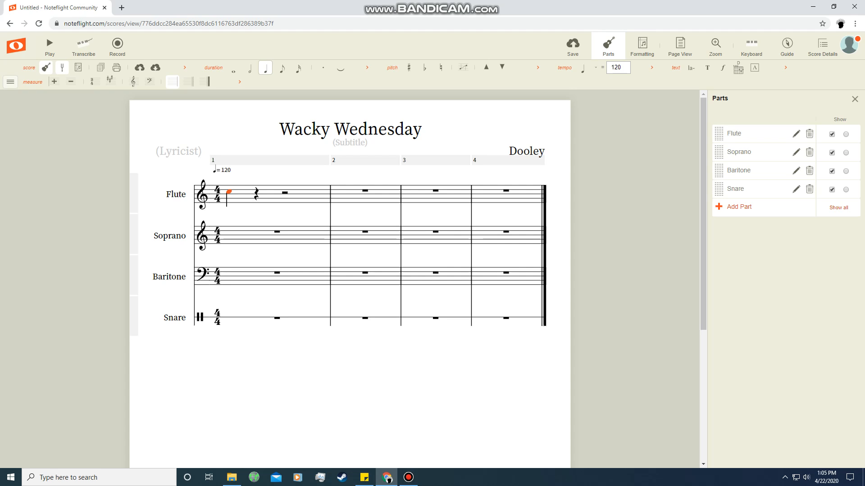
{"action": "left_click", "coordinate": [282, 68]}
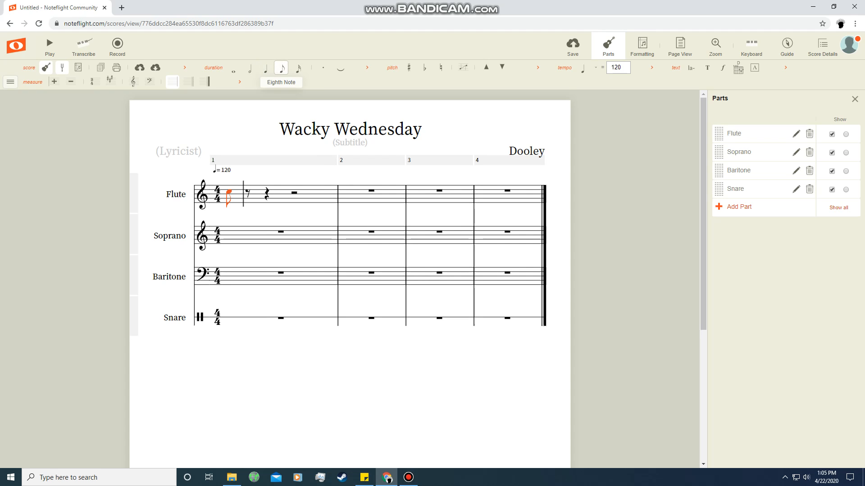
{"action": "left_click", "coordinate": [297, 68]}
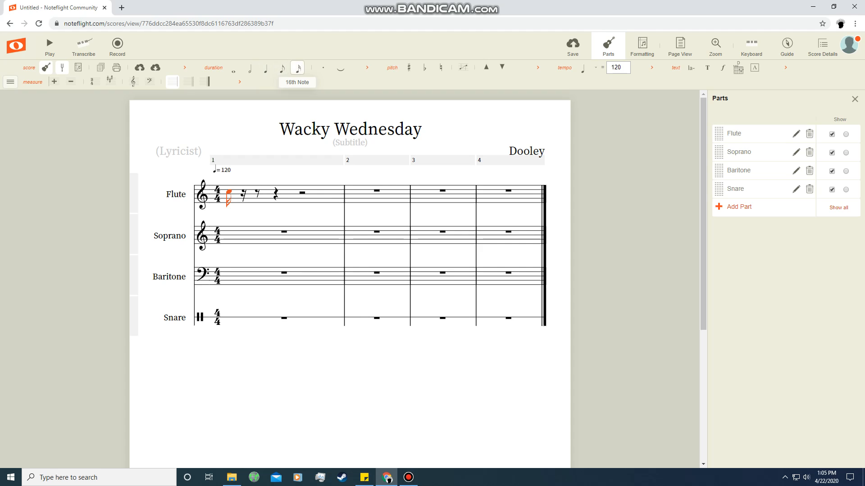
{"action": "left_click", "coordinate": [250, 68]}
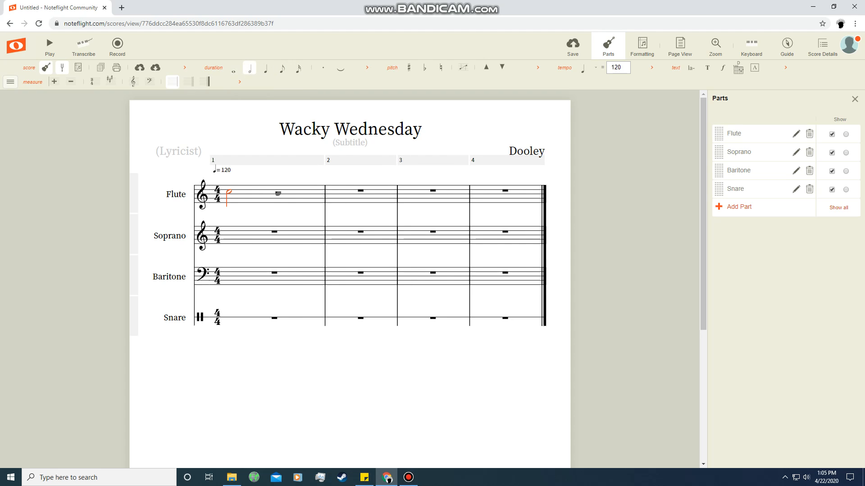
Complete the Flute's first measure with a quarter-note B and eighth notes A and B, and start measure 2 with an eighth-note C.
{"action": "left_click", "coordinate": [278, 193]}
{"action": "left_click", "coordinate": [265, 68]}
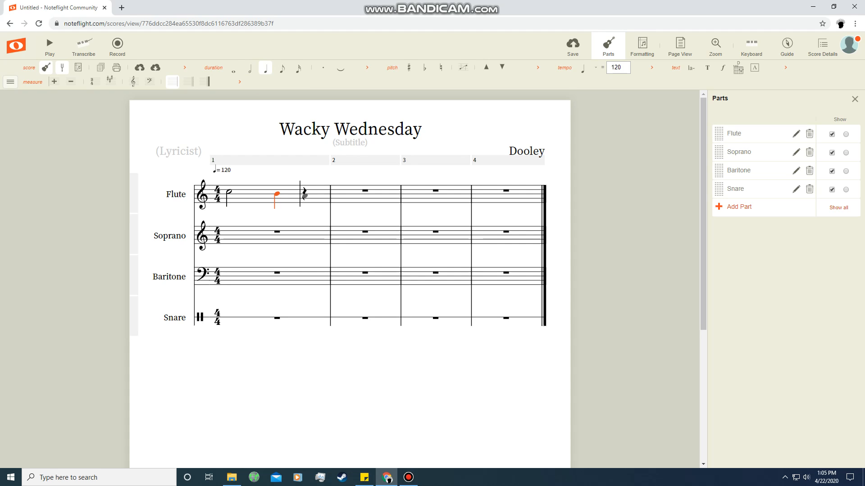
{"action": "key", "text": "a"}
{"action": "key", "text": "4"}
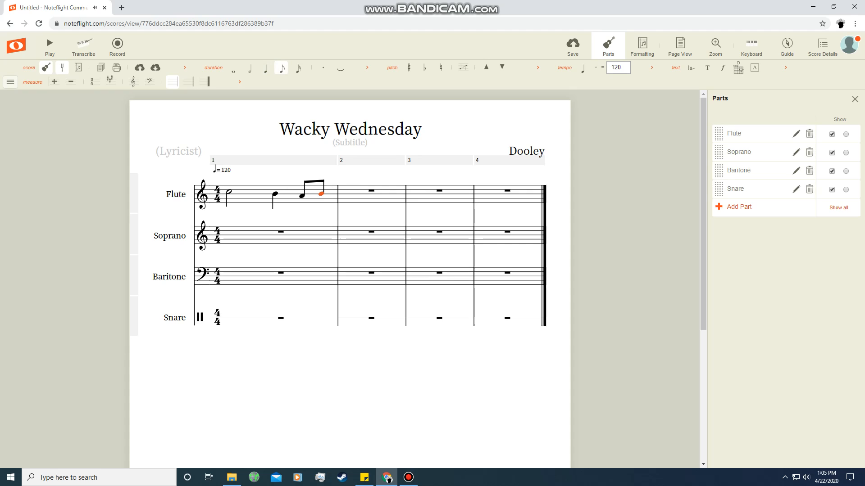
{"action": "key", "text": "d"}
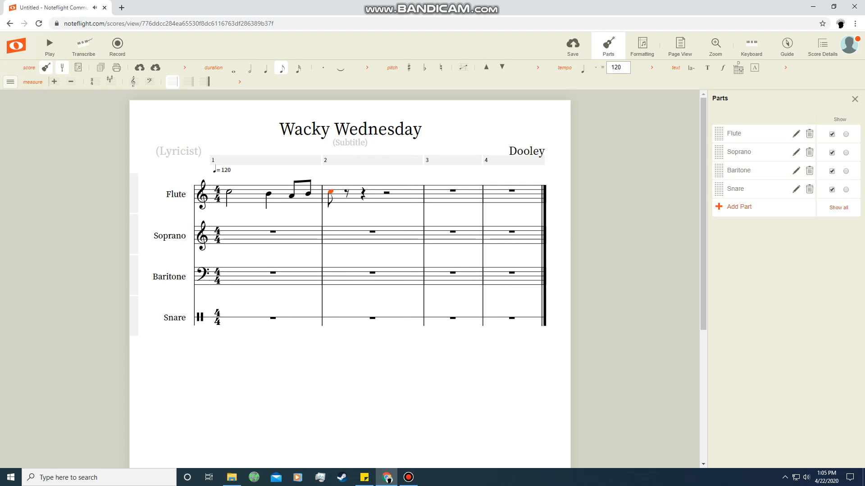
Play back the Flute melody from the first measure and stop the playback.
{"action": "key", "text": "ctrl+Left"}
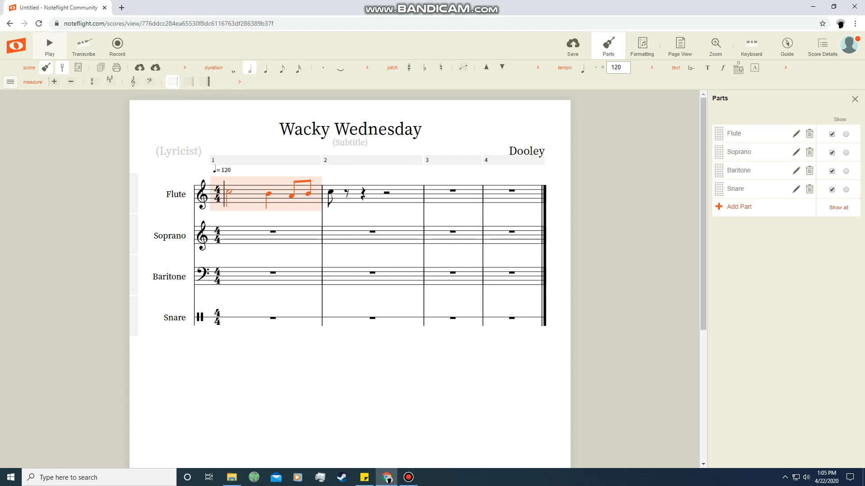
{"action": "key", "text": "space"}
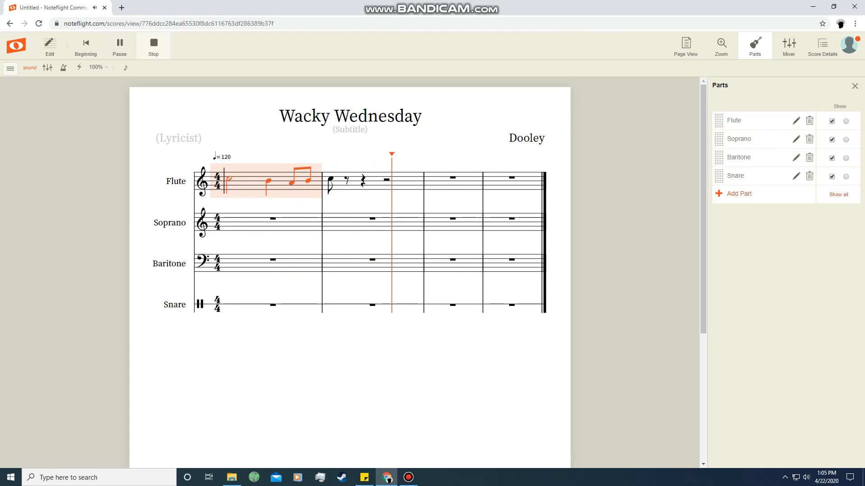
{"action": "key", "text": "space"}
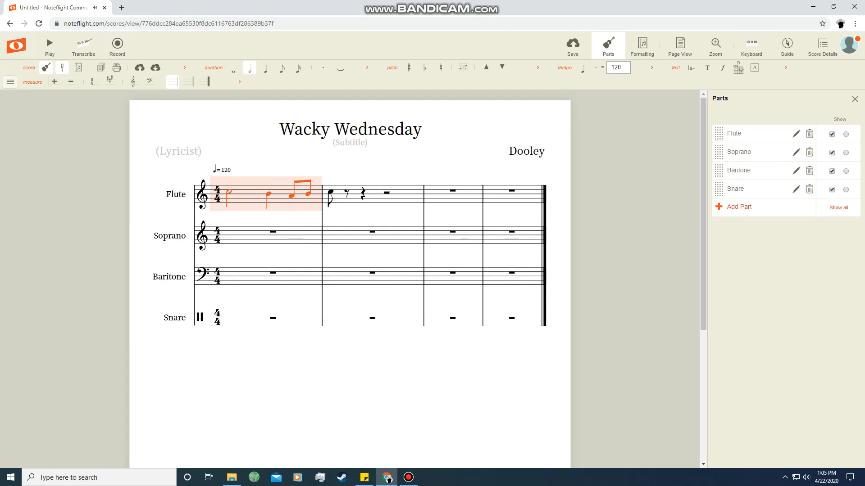
{"action": "left_click", "coordinate": [229, 170]}
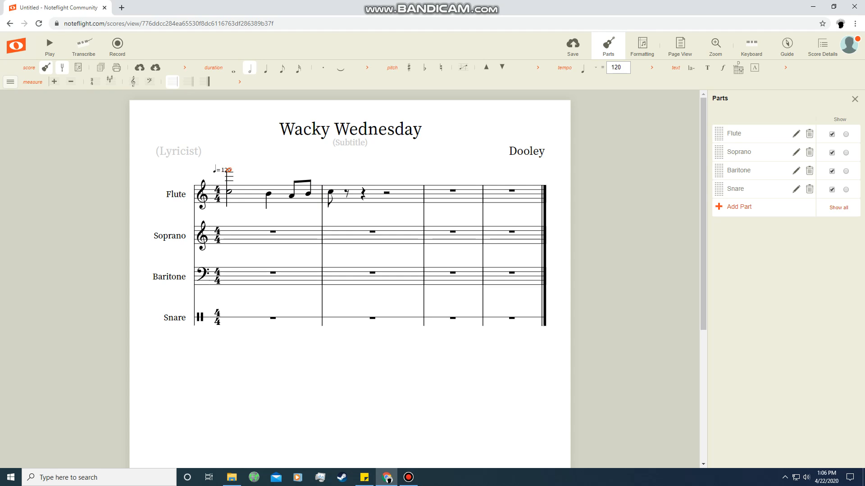
{"action": "key", "text": "ctrl+a"}
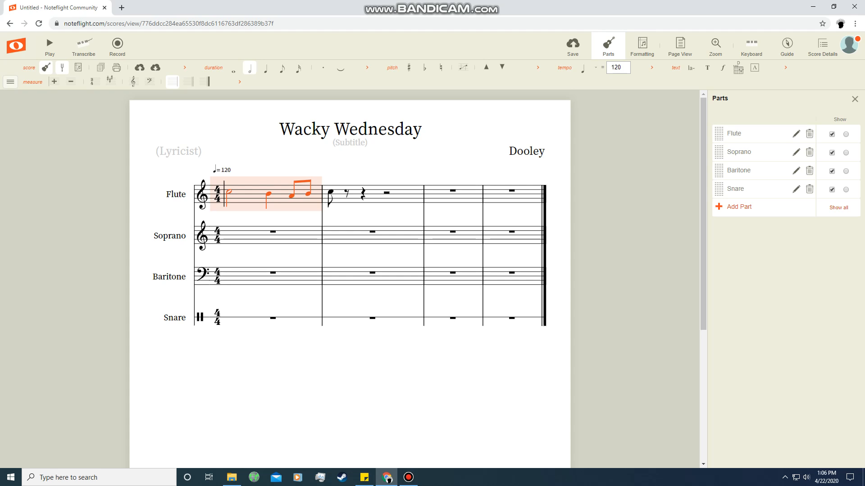
{"action": "key", "text": "space"}
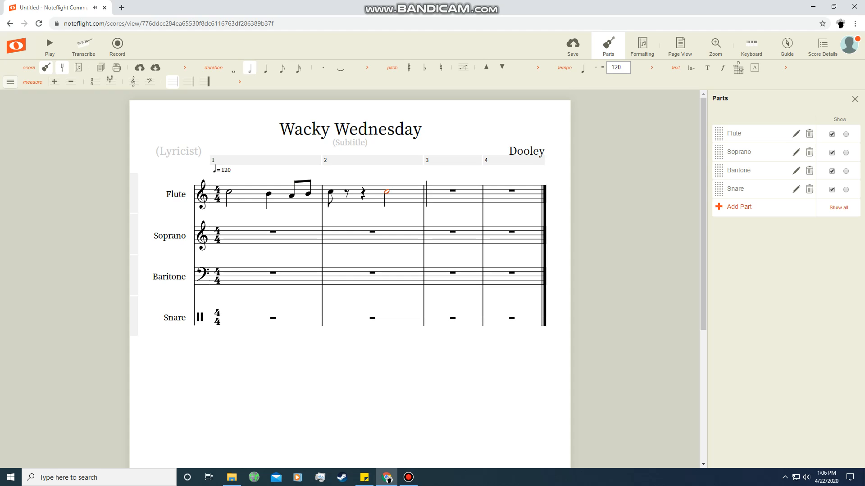
{"action": "key", "text": "Delete"}
{"action": "key", "text": "Escape"}
Select the whole score and set its tempo to 60 beats per quarter note.
{"action": "left_click", "coordinate": [243, 189]}
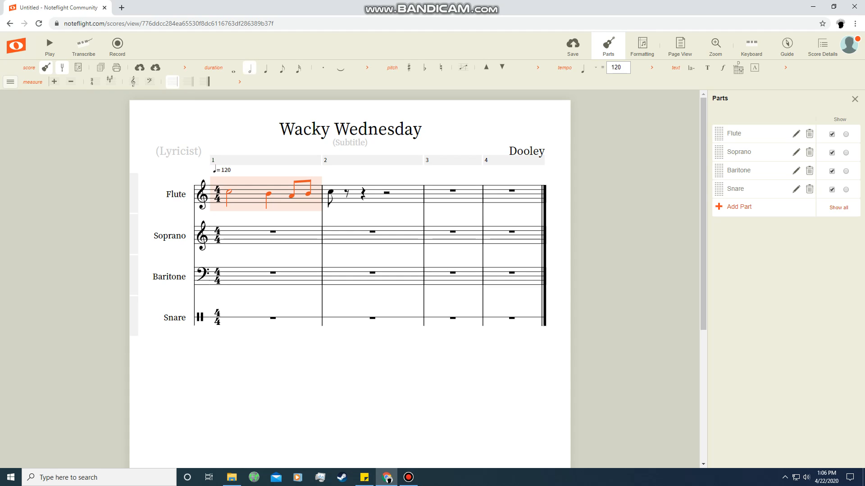
{"action": "key", "text": "ctrl+a"}
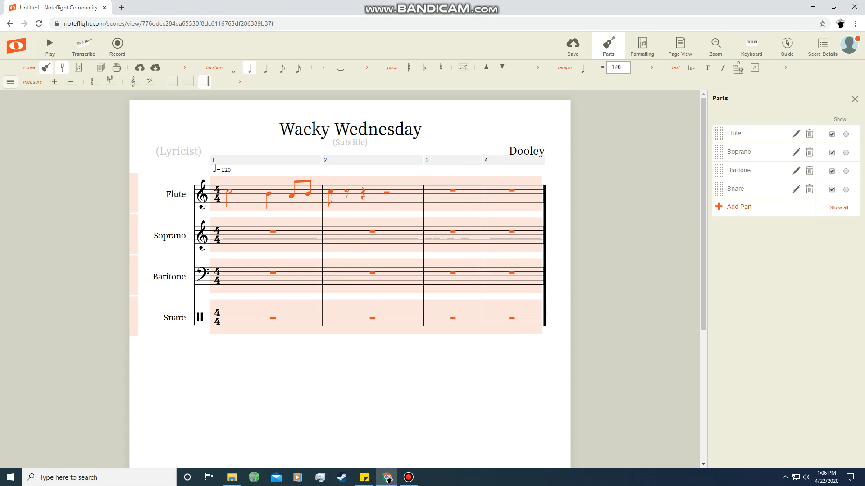
{"action": "left_click", "coordinate": [10, 81]}
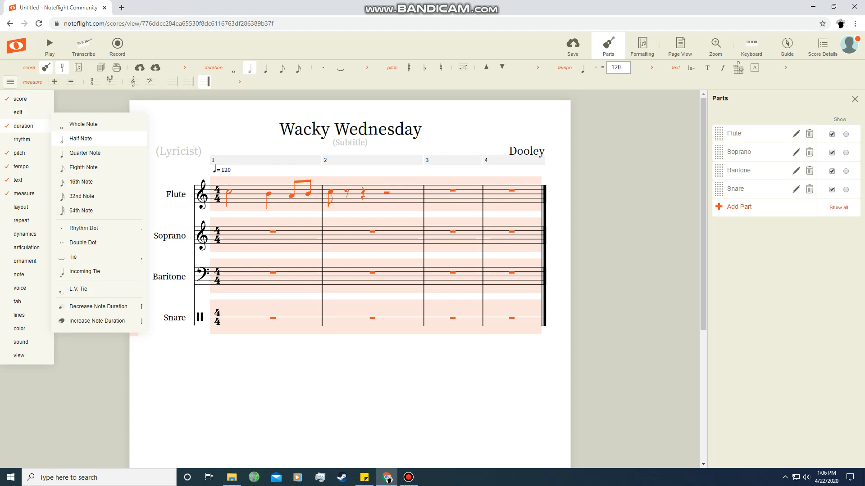
{"action": "mouse_move", "coordinate": [21, 167]}
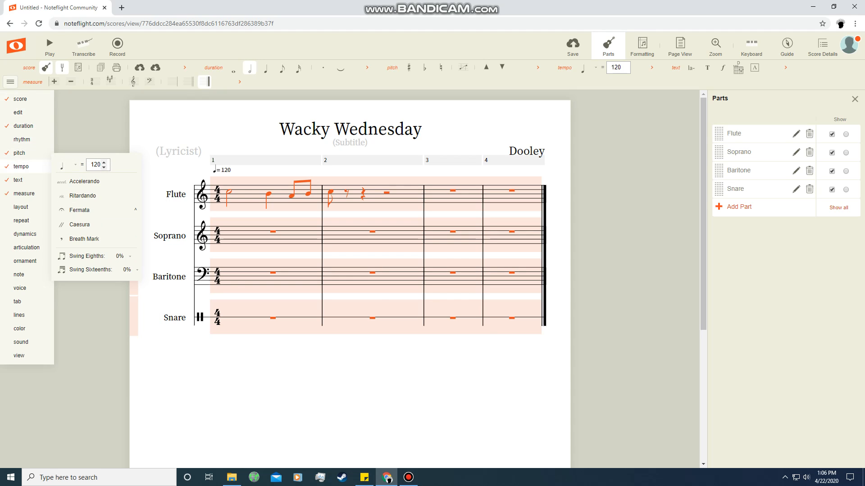
{"action": "double_click", "coordinate": [99, 164]}
{"action": "type", "text": "60"}
{"action": "left_click", "coordinate": [270, 365]}
Play the score from the Flute's first measure at the new tempo and stop the playback.
{"action": "left_click", "coordinate": [249, 199]}
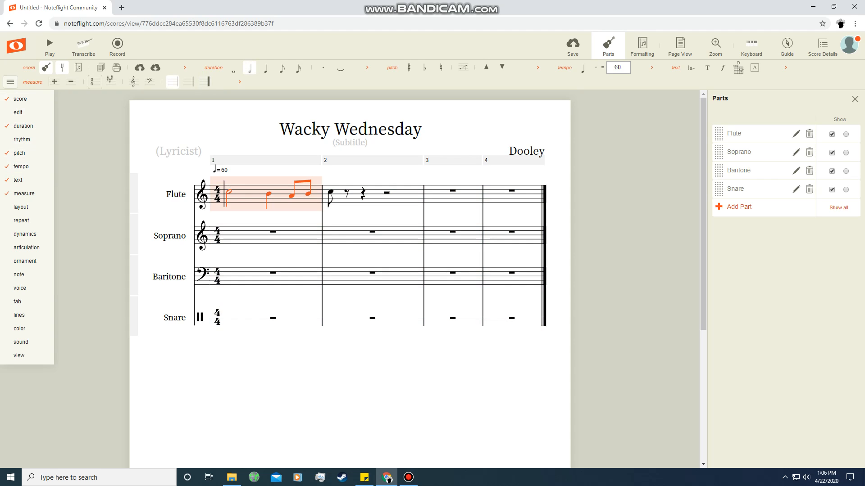
{"action": "left_click", "coordinate": [49, 45]}
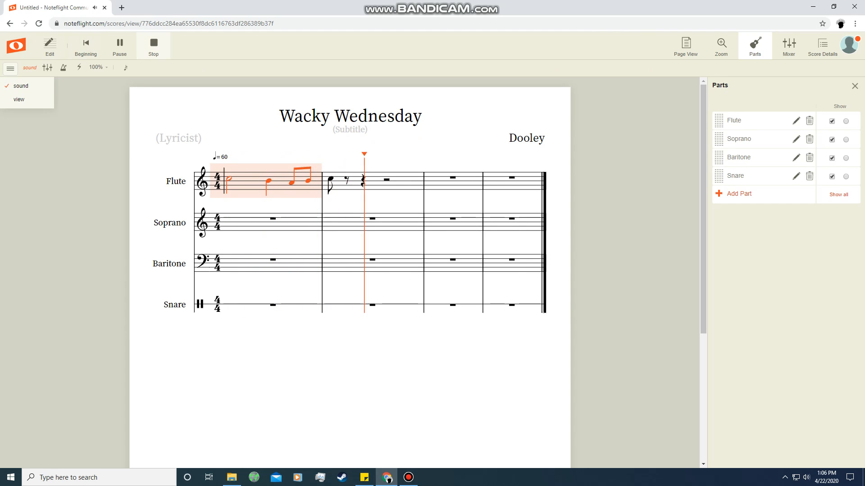
{"action": "key", "text": "space"}
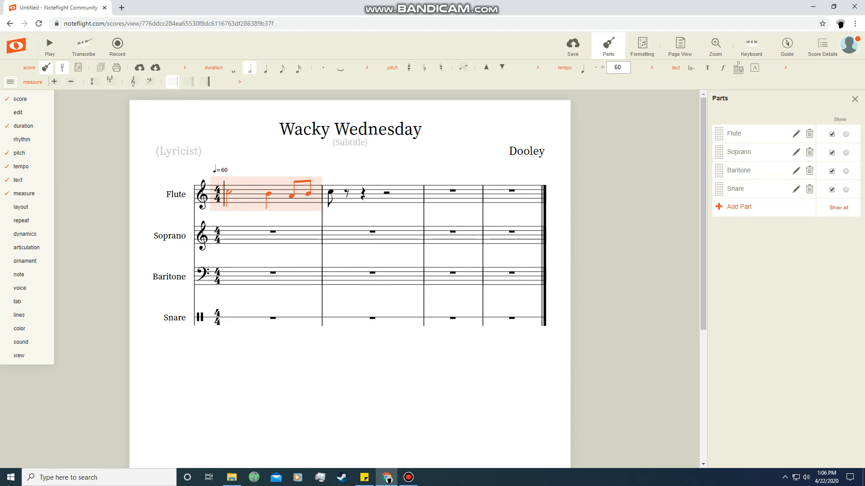
Start the Soprano's first measure with a half-note C followed by a quarter-note D.
{"action": "left_click", "coordinate": [229, 239]}
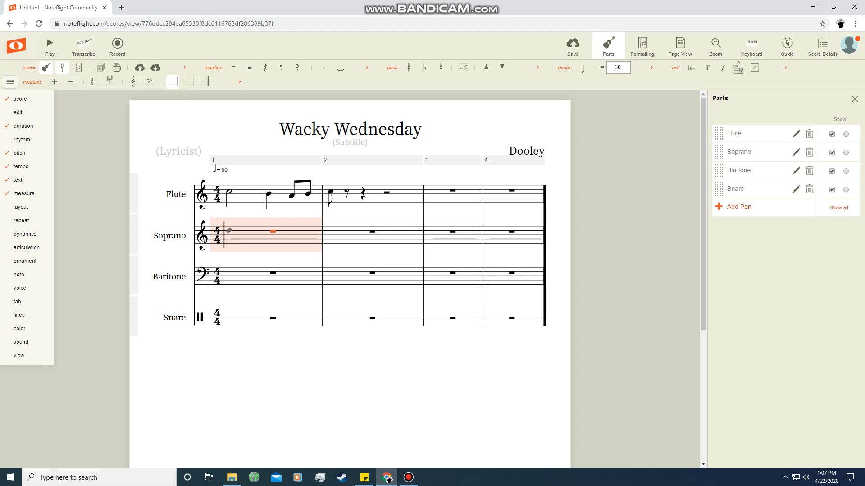
{"action": "left_click", "coordinate": [229, 233]}
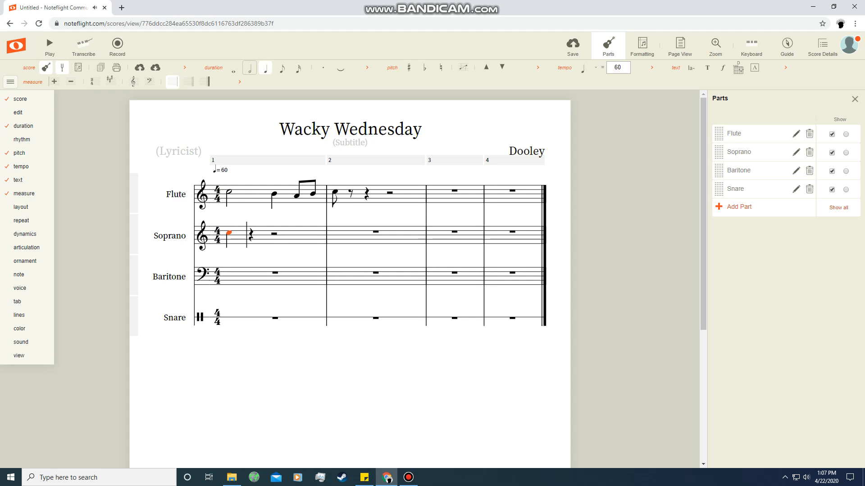
{"action": "left_click", "coordinate": [250, 68]}
{"action": "left_click", "coordinate": [269, 231]}
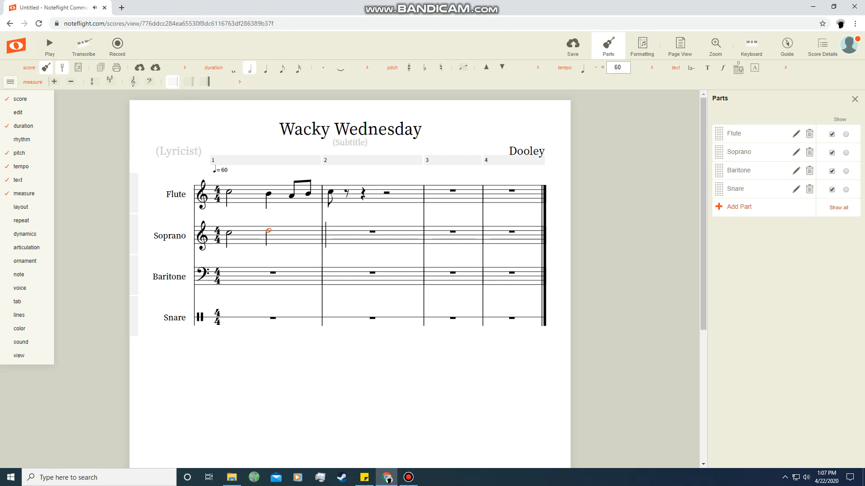
{"action": "left_click", "coordinate": [266, 68]}
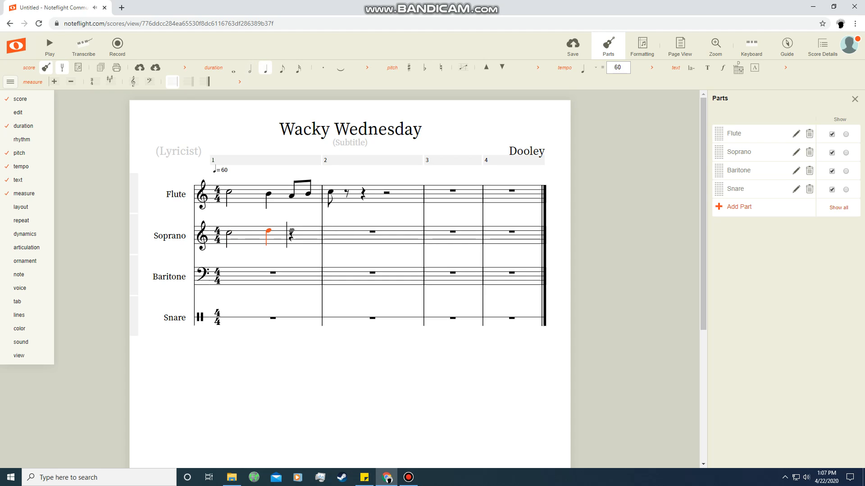
Add eighth notes E and G to fill the last beat of the Soprano's first measure.
{"action": "left_click", "coordinate": [291, 228]}
{"action": "left_click", "coordinate": [282, 68]}
{"action": "left_click", "coordinate": [308, 224]}
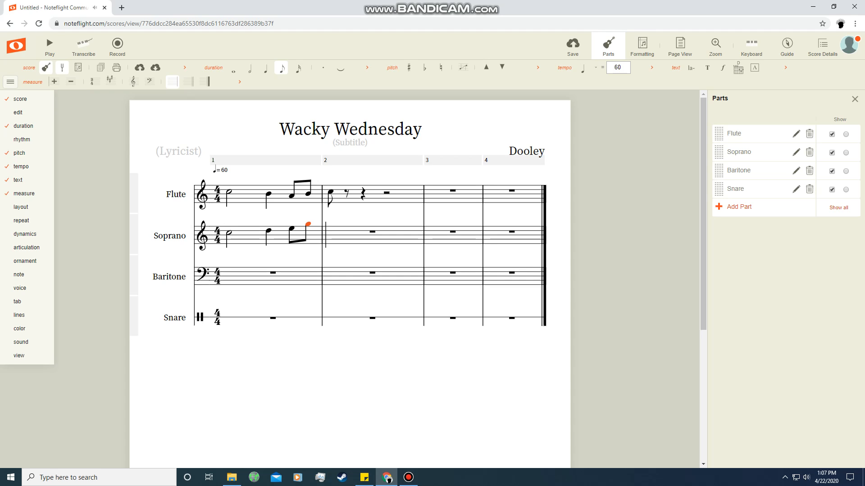
Change the last eighth note of the Soprano's first measure to F, and start measure 2 with an eighth-note G.
{"action": "key", "text": "Down"}
{"action": "key", "text": "Down"}
{"action": "key", "text": "Down"}
{"action": "key", "text": "Down"}
{"action": "key", "text": "Up"}
{"action": "key", "text": "Up"}
{"action": "key", "text": "Up"}
{"action": "key", "text": "Up"}
{"action": "key", "text": "Up"}
{"action": "key", "text": "Down"}
{"action": "key", "text": "g"}
Play the score from the Soprano's first measure and stop the playback.
{"action": "left_click", "coordinate": [251, 235]}
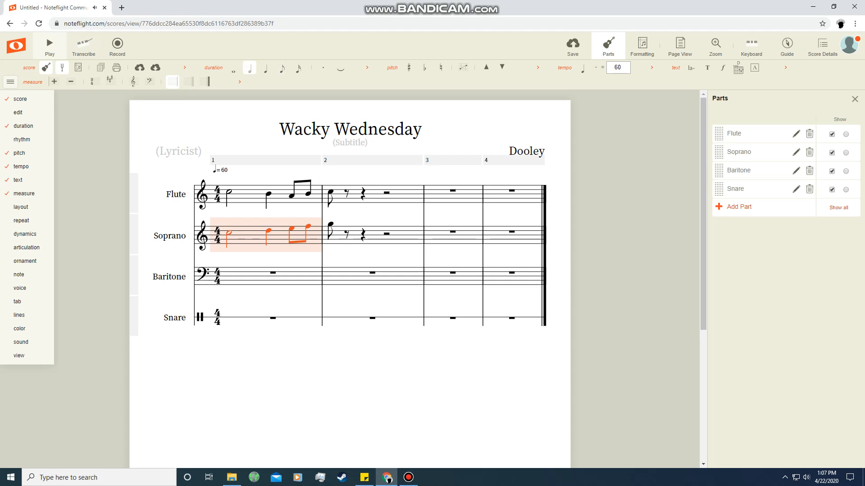
{"action": "left_click", "coordinate": [50, 45]}
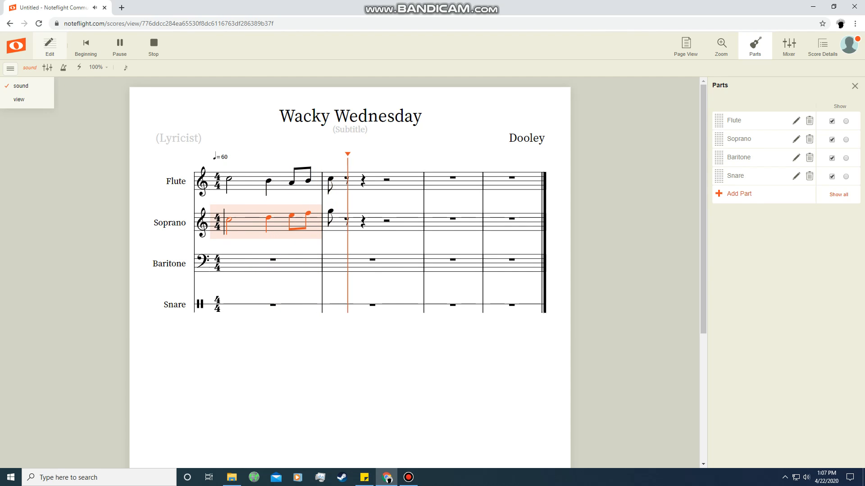
{"action": "left_click", "coordinate": [153, 45]}
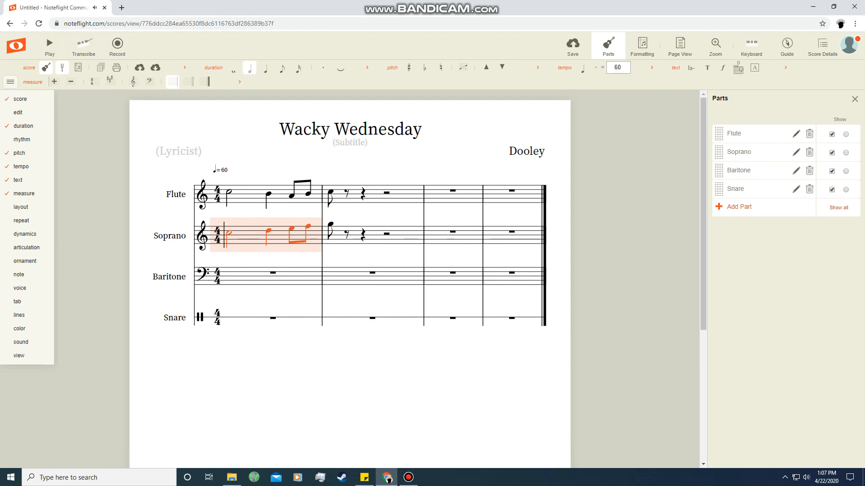
Start the Baritone's first measure with a half-note E followed by a quarter-note B.
{"action": "left_click", "coordinate": [230, 274]}
{"action": "left_click", "coordinate": [229, 273]}
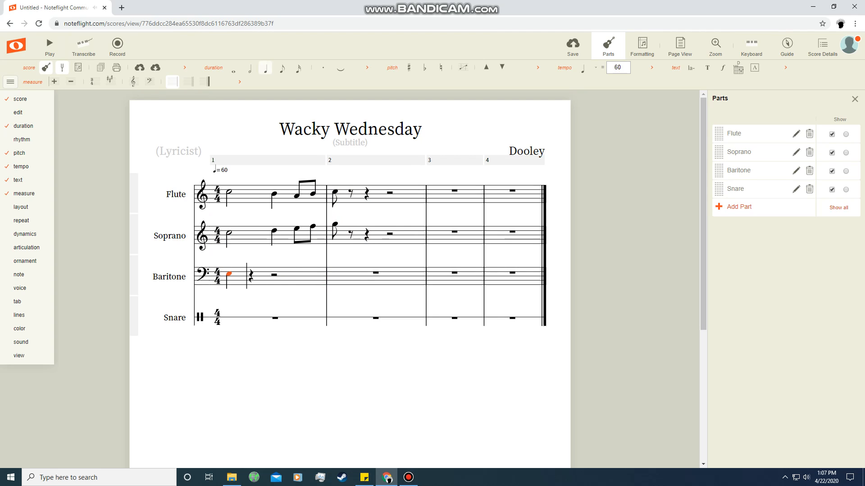
{"action": "key", "text": "6"}
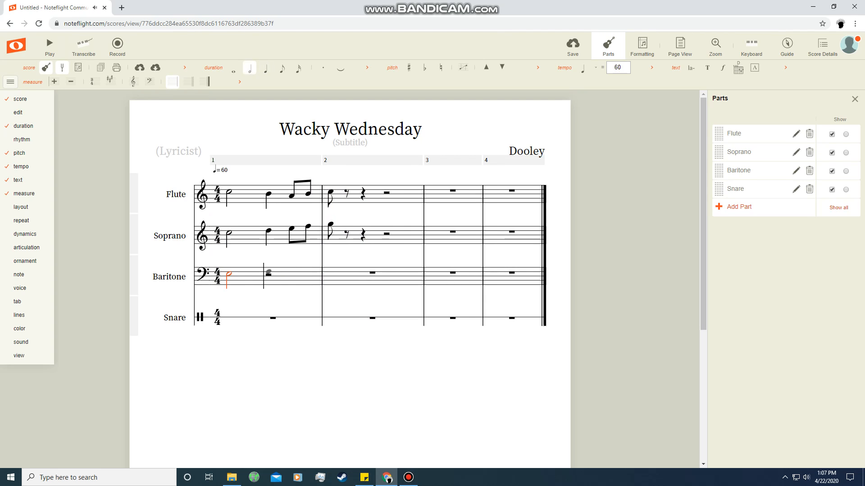
{"action": "left_click", "coordinate": [268, 280]}
{"action": "key", "text": "5"}
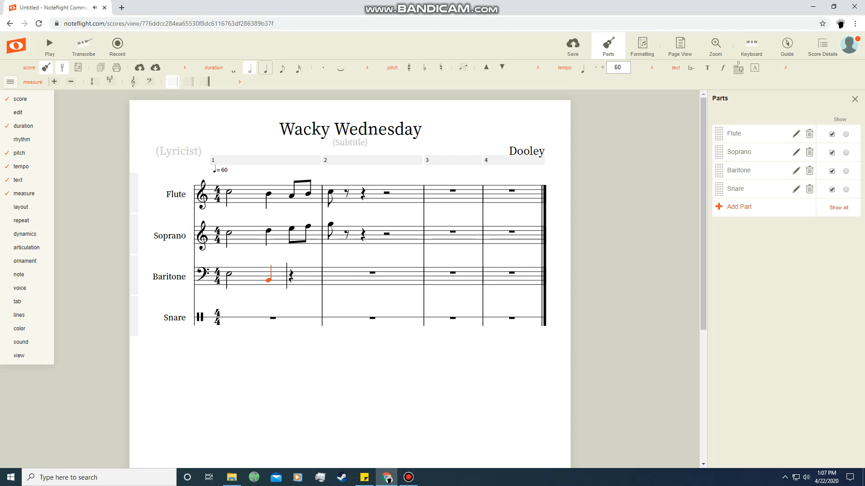
Complete the Baritone's first measure with eighth notes A and F, and start measure 2 with an eighth-note G.
{"action": "left_click", "coordinate": [291, 281]}
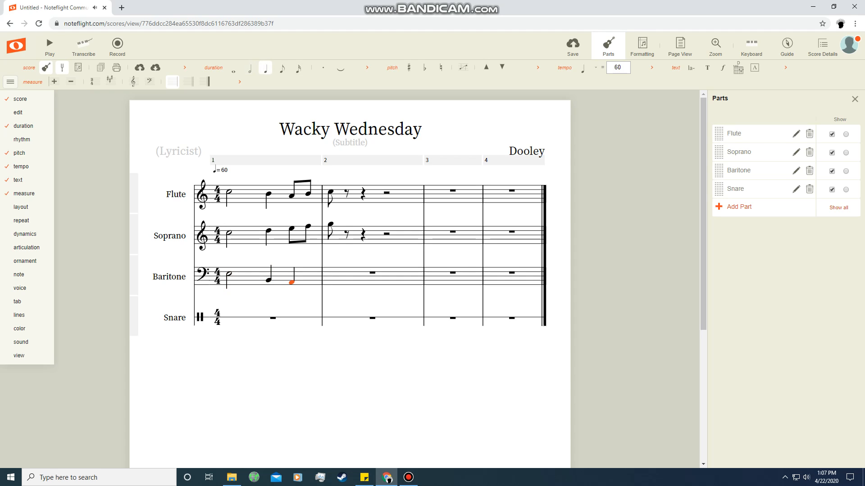
{"action": "left_click", "coordinate": [281, 69]}
{"action": "left_click", "coordinate": [308, 287]}
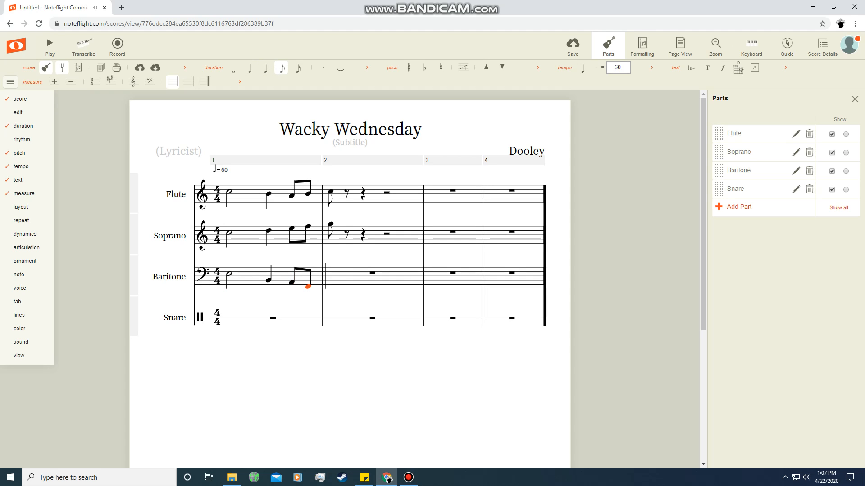
{"action": "left_click", "coordinate": [330, 285]}
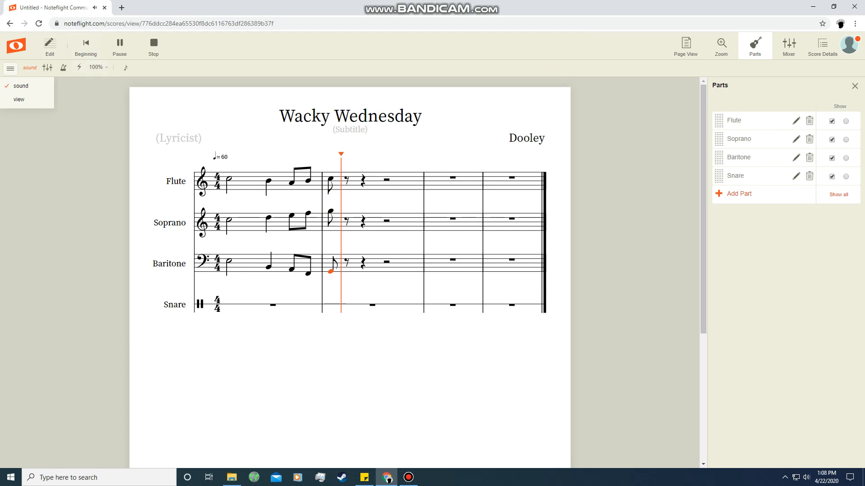
Play the Flute, Soprano and Baritone parts together from the first measure and stop the playback.
{"action": "key", "text": "space"}
{"action": "left_click", "coordinate": [250, 235]}
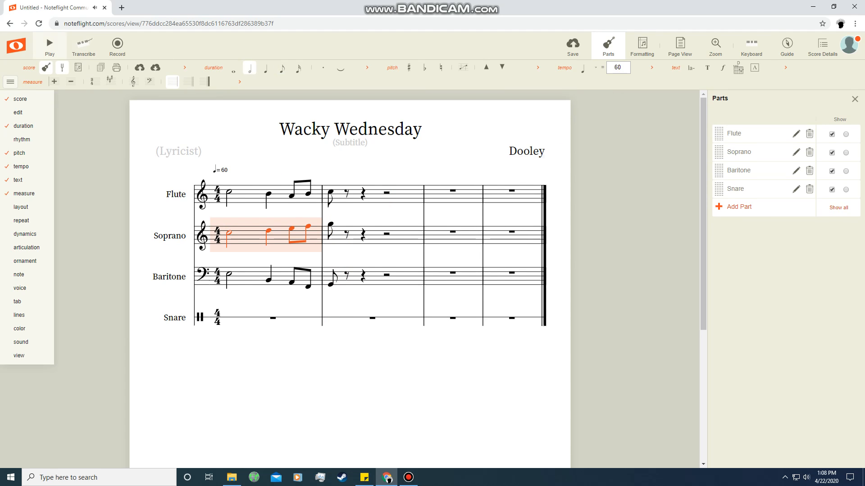
{"action": "left_click", "coordinate": [49, 47]}
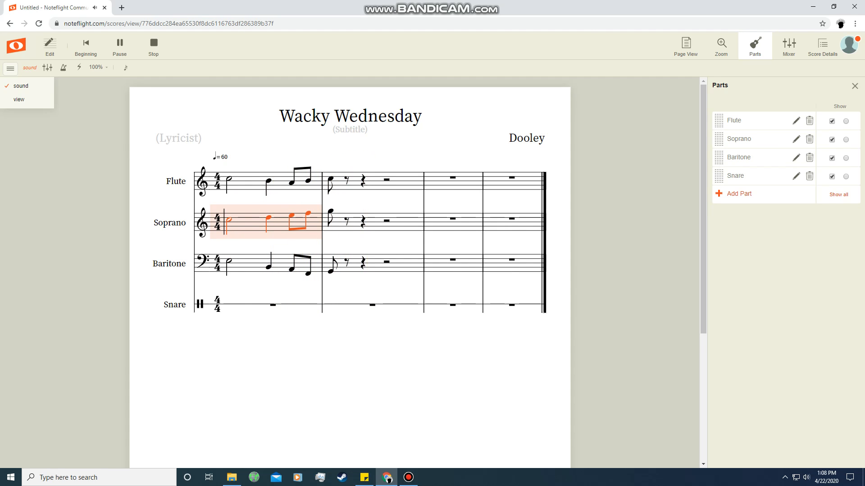
{"action": "key", "text": "space"}
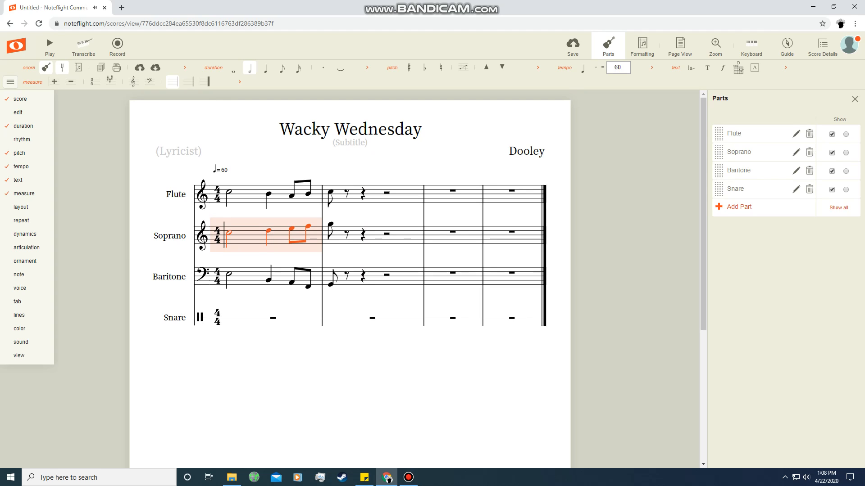
Compare the opening half notes of the Soprano and Baritone, trying the Baritone note at neighbouring pitches.
{"action": "left_click", "coordinate": [229, 274]}
{"action": "left_click", "coordinate": [228, 233]}
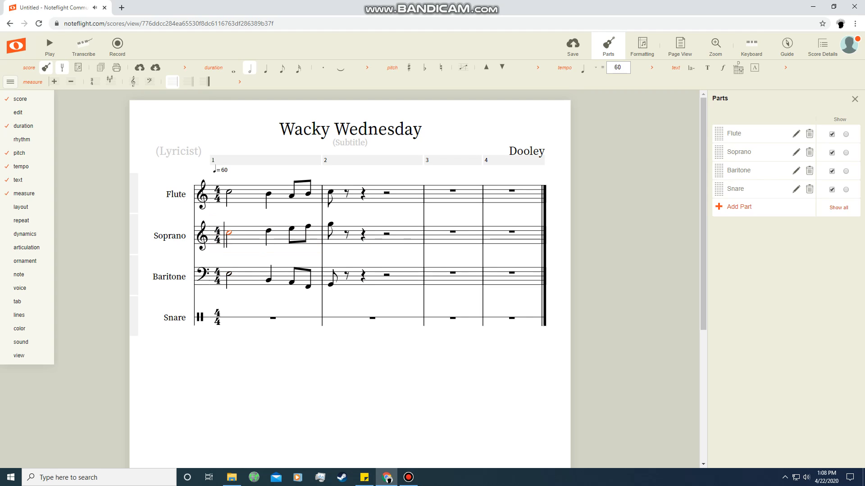
{"action": "left_click", "coordinate": [229, 273]}
{"action": "left_click", "coordinate": [229, 233]}
{"action": "left_click", "coordinate": [229, 274]}
{"action": "key", "text": "Up"}
{"action": "key", "text": "Down"}
{"action": "key", "text": "Up"}
{"action": "left_click", "coordinate": [229, 233]}
{"action": "left_click", "coordinate": [229, 274]}
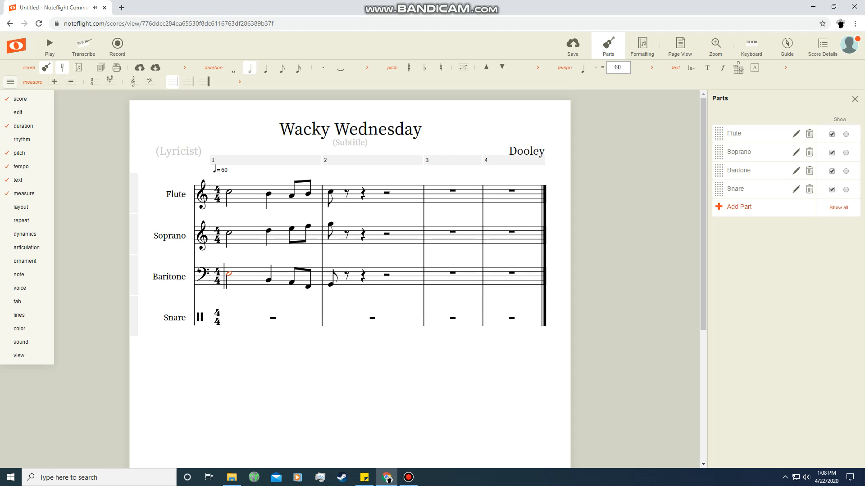